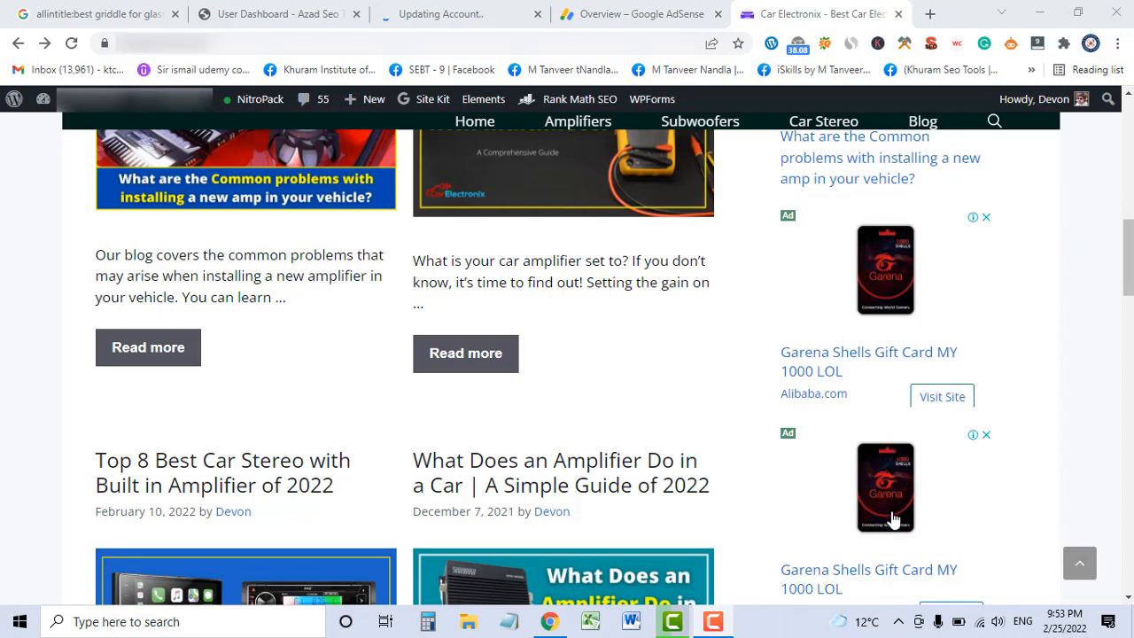
From the AdSense overview, open the ad settings for the car-electronics blog site.
{"action": "scroll", "coordinate": [647, 372], "scroll_direction": "up", "scroll_amount": 3}
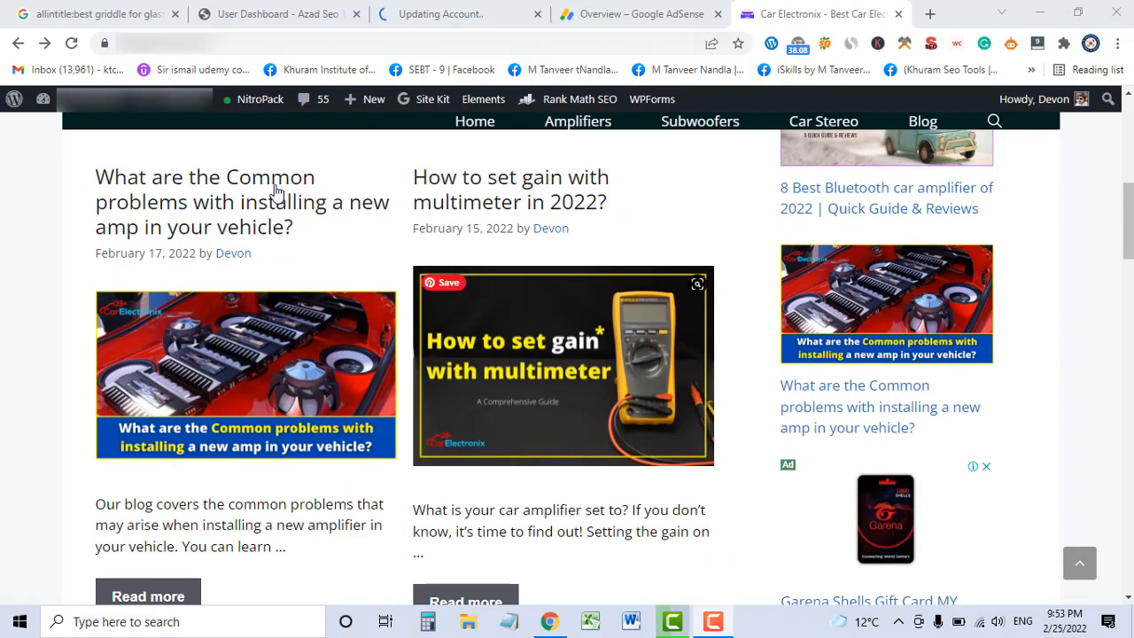
{"action": "scroll", "coordinate": [553, 265], "scroll_direction": "down", "scroll_amount": 3}
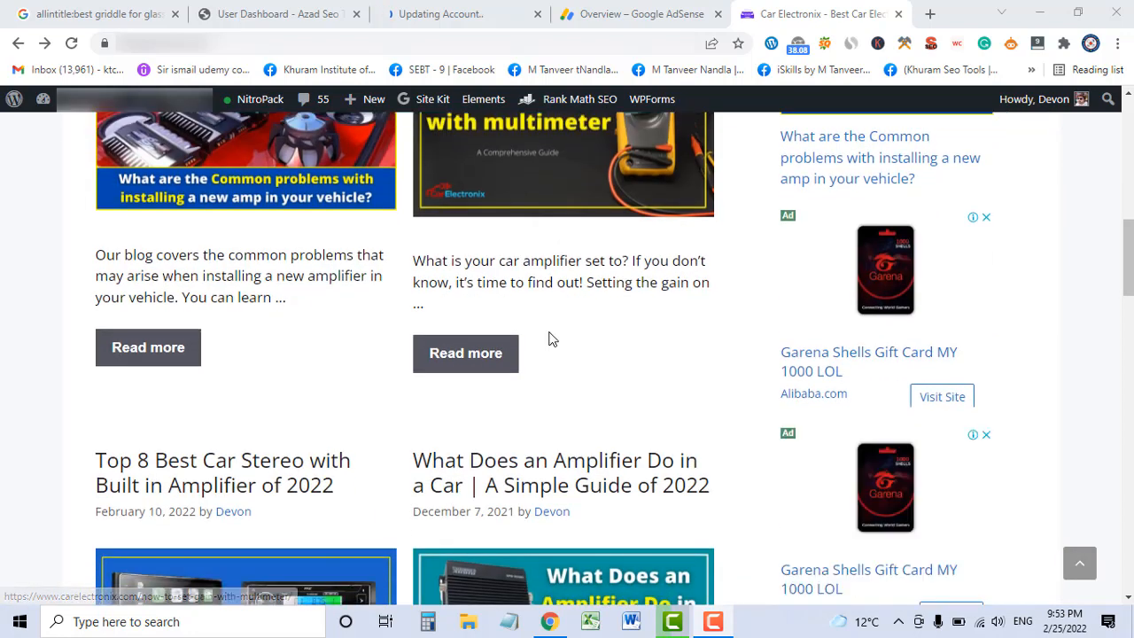
{"action": "scroll", "coordinate": [597, 374], "scroll_direction": "up", "scroll_amount": 1}
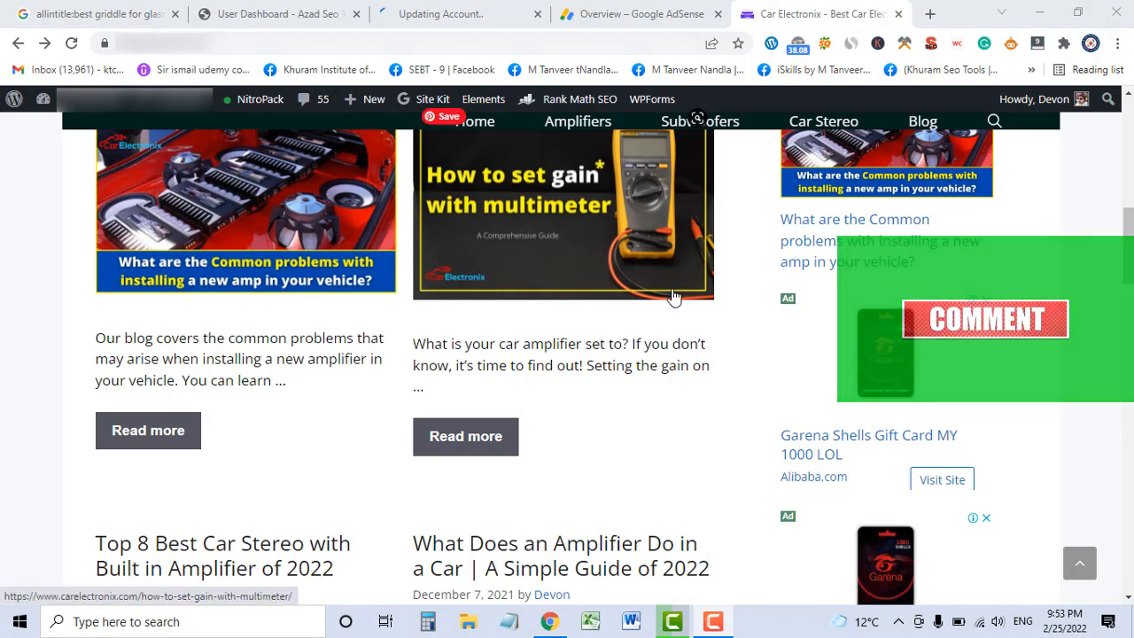
{"action": "left_click", "coordinate": [629, 11]}
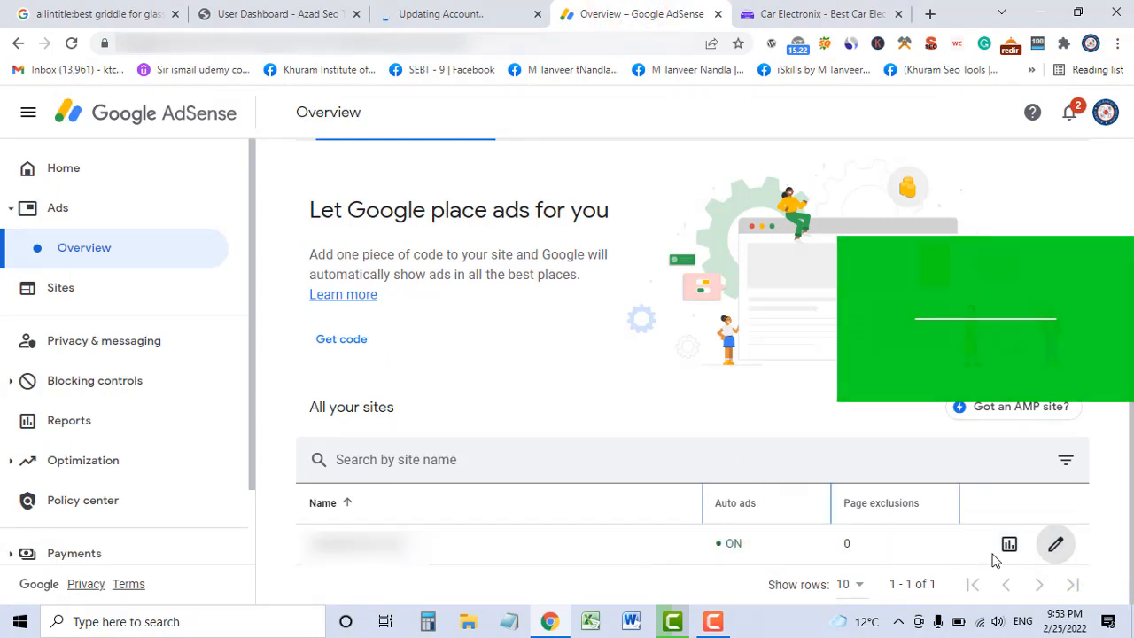
{"action": "left_click", "coordinate": [1054, 547]}
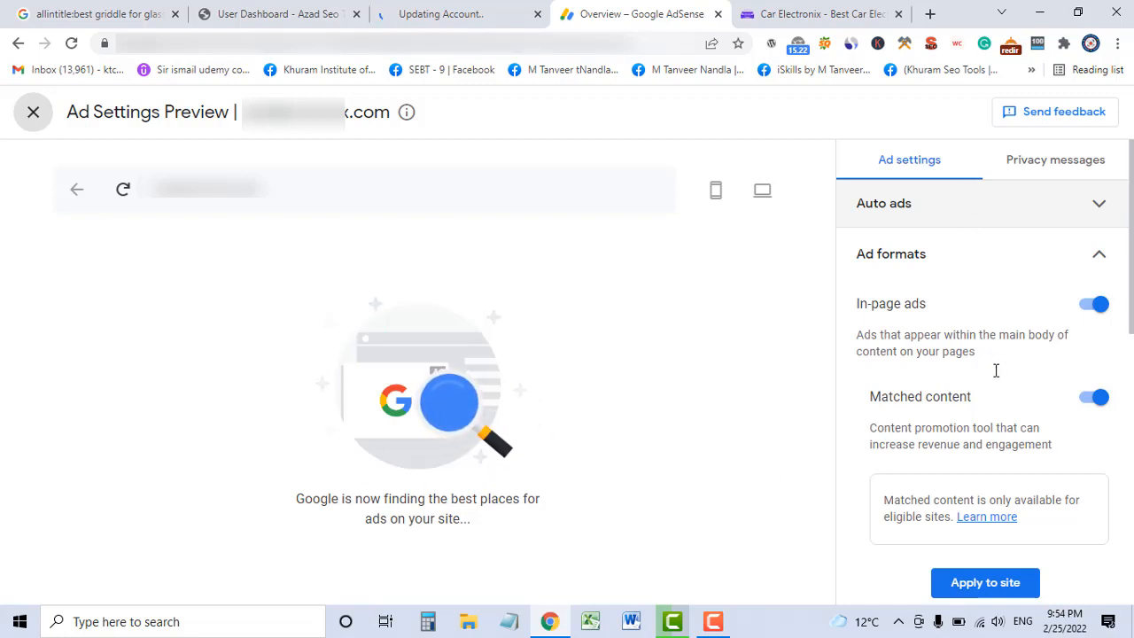
Show the site's ad settings and collapse the Ad formats section.
{"action": "left_click", "coordinate": [875, 162]}
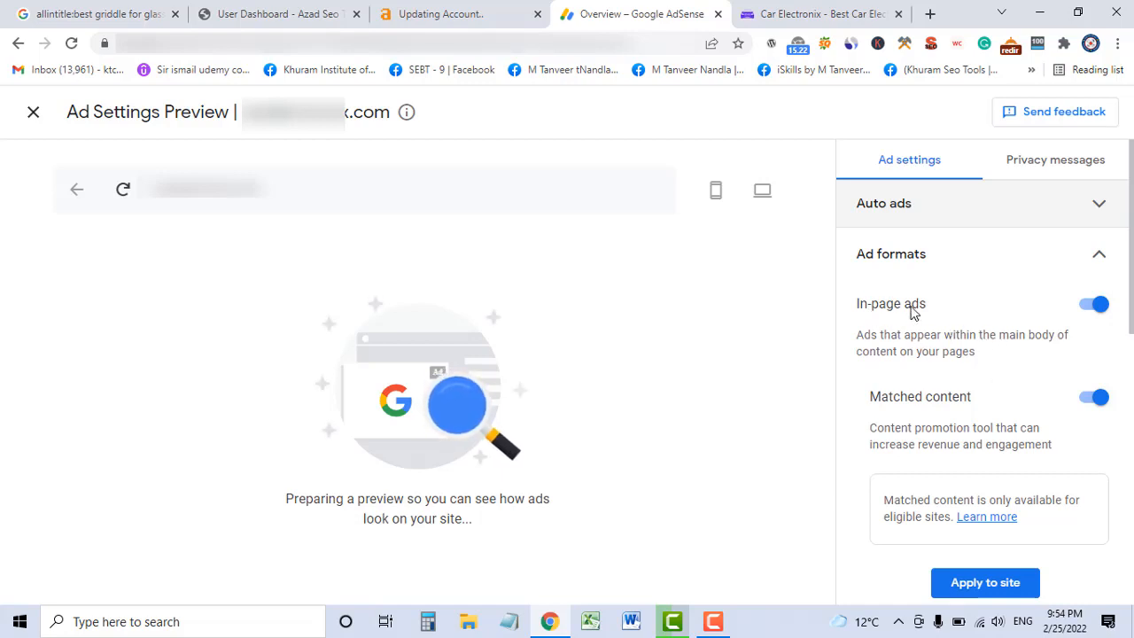
{"action": "left_click", "coordinate": [1098, 256]}
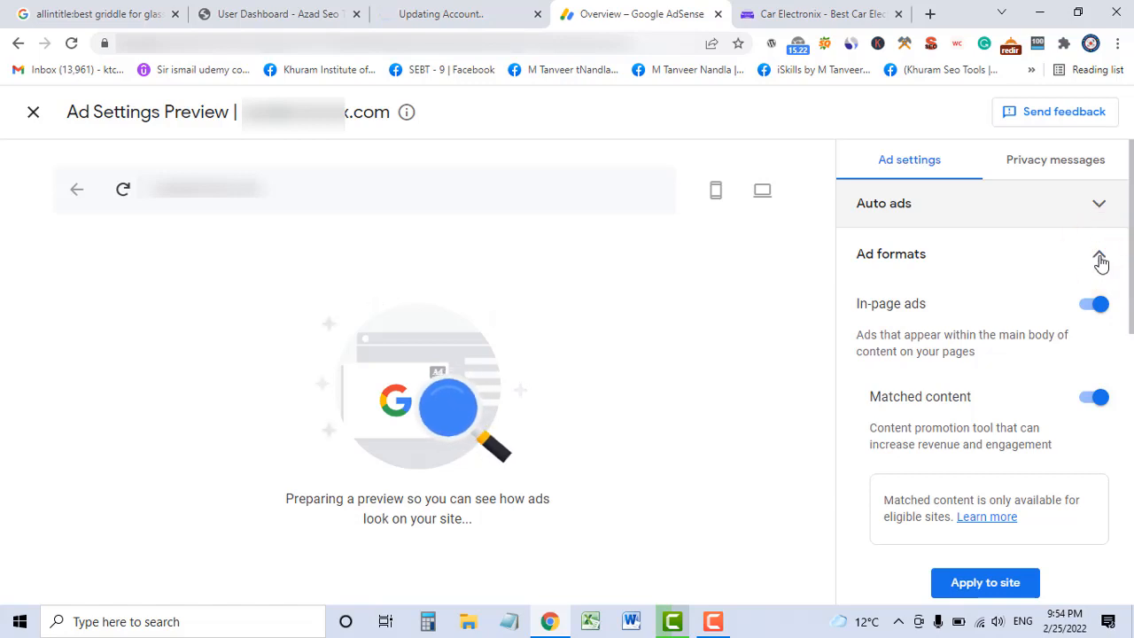
{"action": "left_click", "coordinate": [1098, 257]}
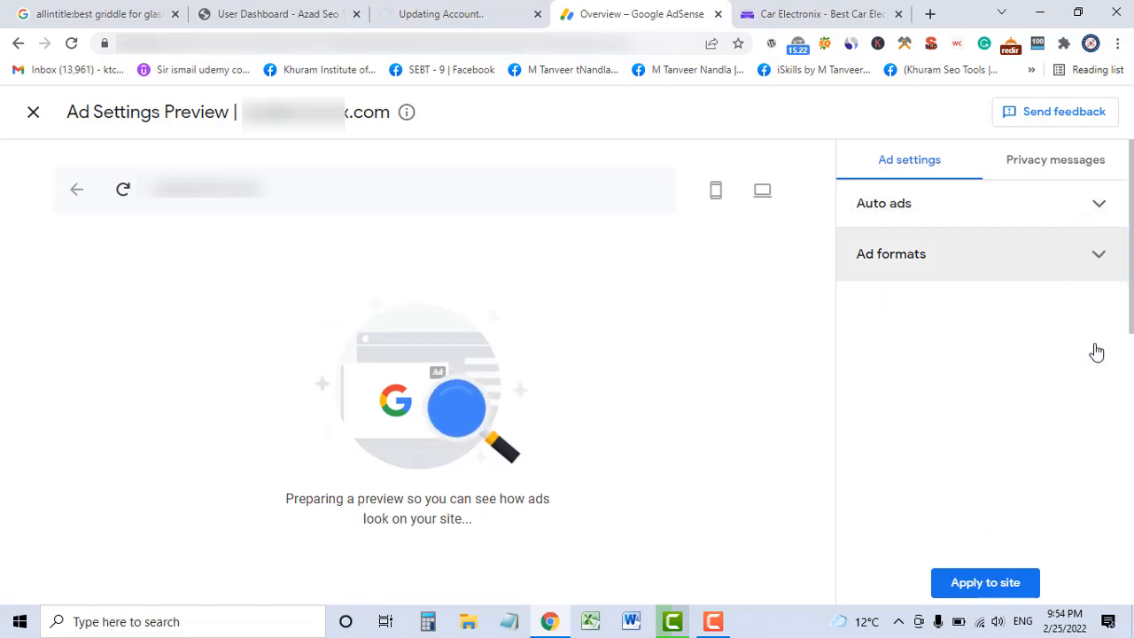
Confirm Auto ads is on, then reopen Ad formats showing In-page ads and Matched content enabled.
{"action": "left_click", "coordinate": [1109, 209]}
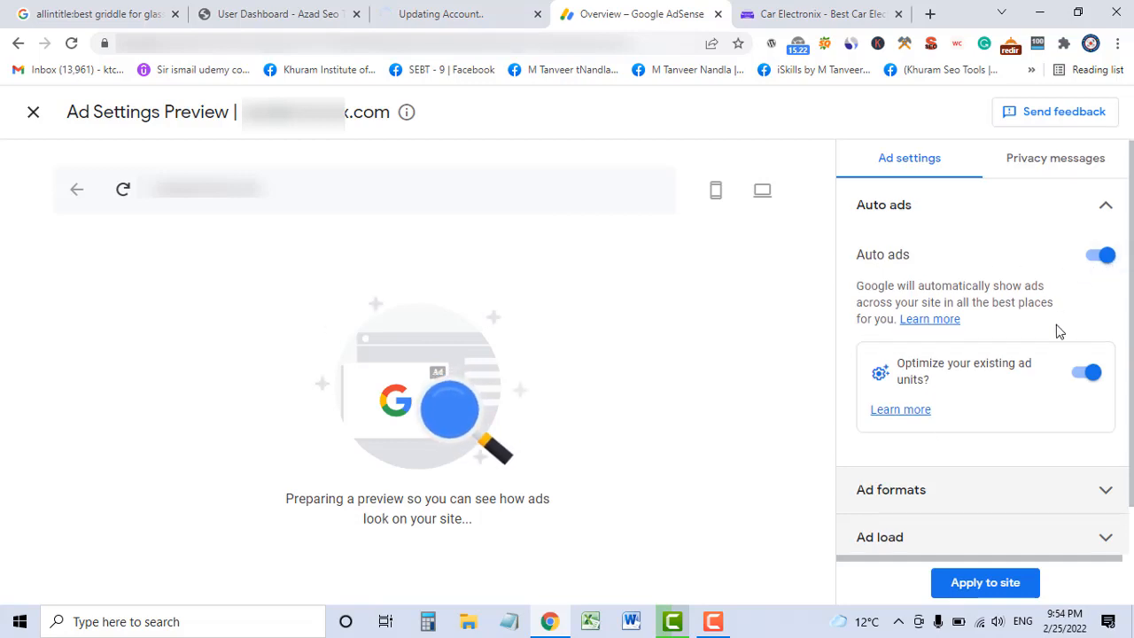
{"action": "scroll", "coordinate": [1056, 329], "scroll_direction": "down", "scroll_amount": 1}
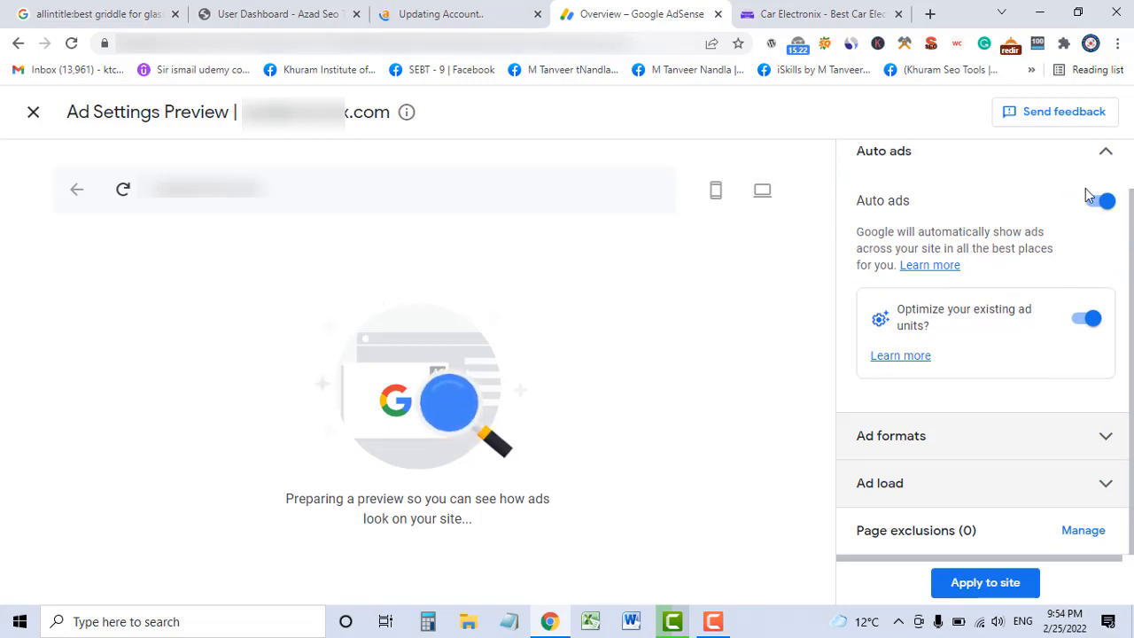
{"action": "left_click", "coordinate": [1105, 152]}
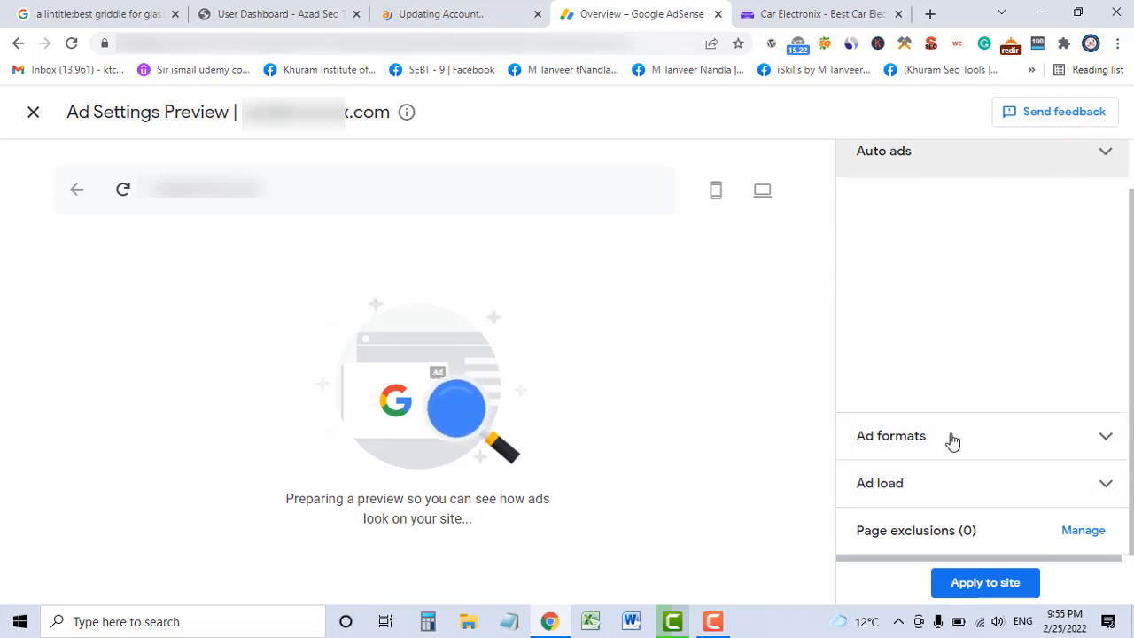
{"action": "left_click", "coordinate": [1098, 254]}
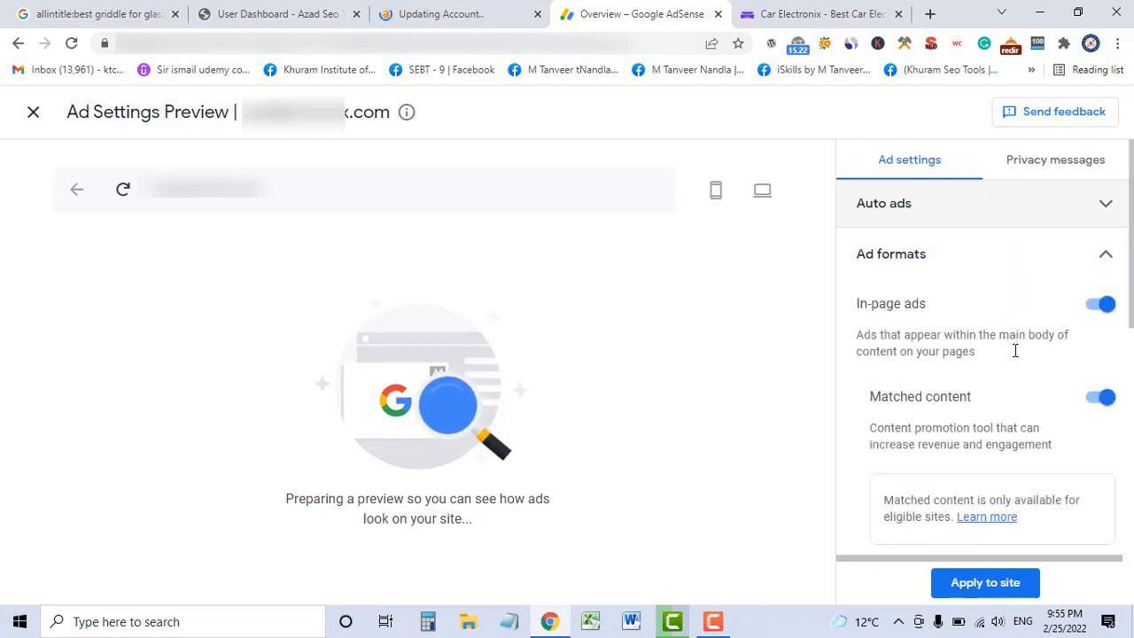
Scroll the Ad formats panel until the mobile preview loads with 2 in-page ads.
{"action": "scroll", "coordinate": [1015, 350], "scroll_direction": "down", "scroll_amount": 1}
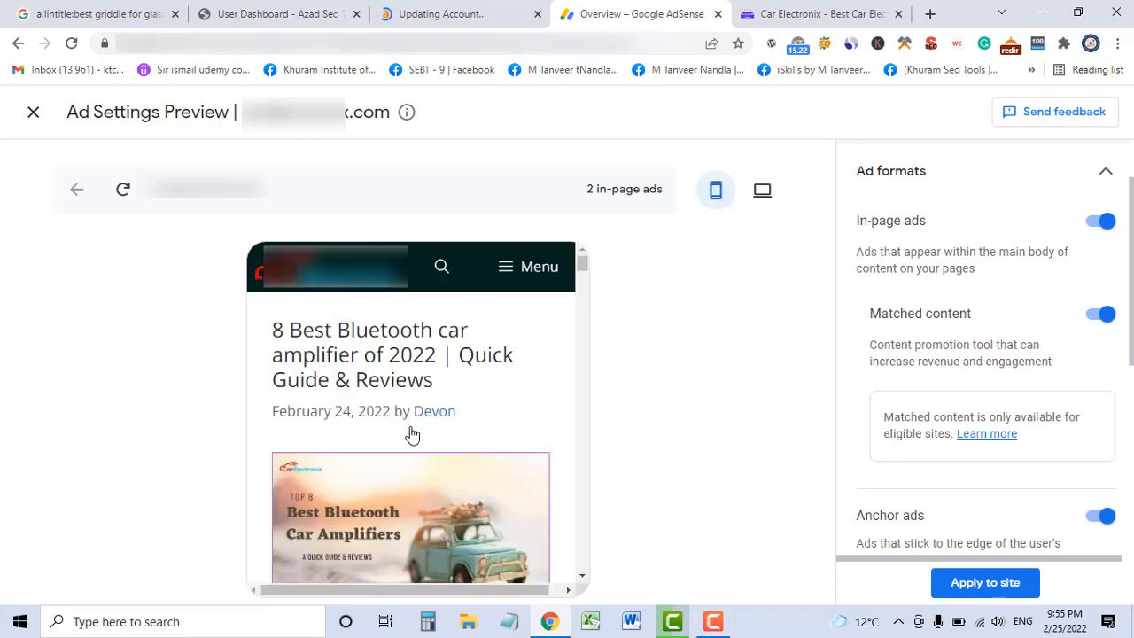
Highlight the In-page ads label in the ad format options.
{"action": "scroll", "coordinate": [542, 458], "scroll_direction": "down", "scroll_amount": 1}
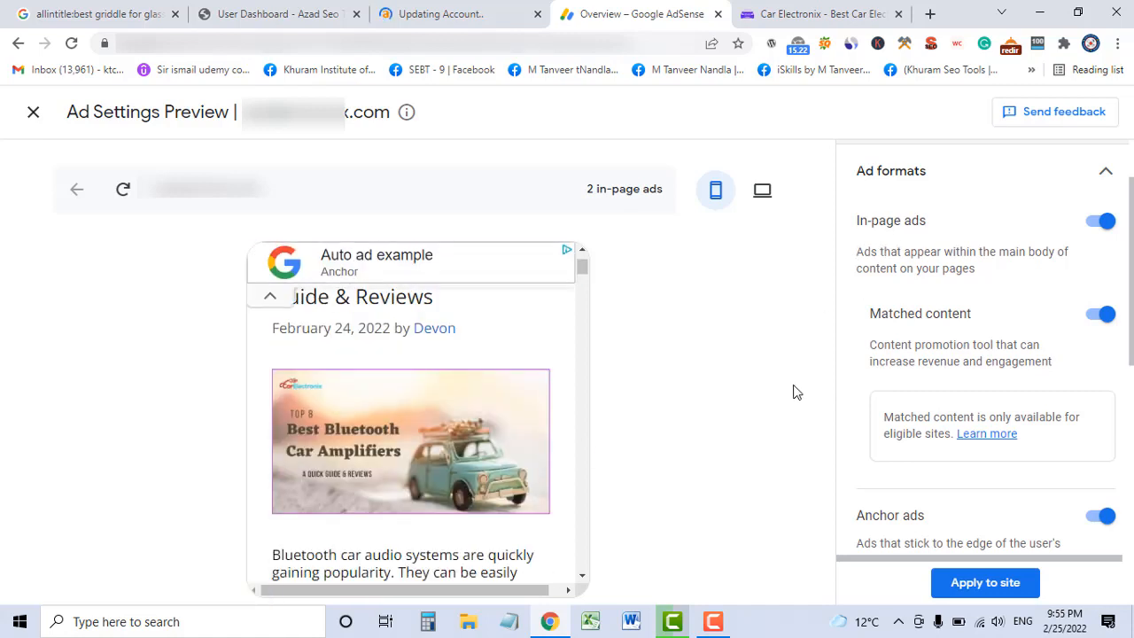
{"action": "left_click", "coordinate": [859, 218]}
{"action": "left_click_drag", "start_coordinate": [896, 225], "coordinate": [928, 223]}
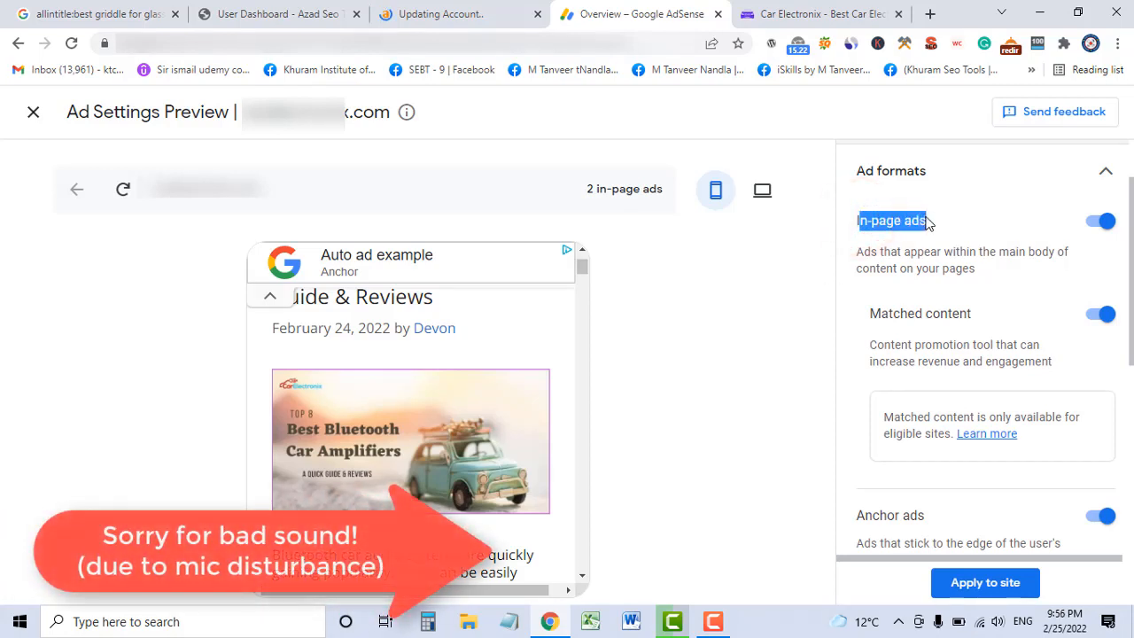
{"action": "left_click", "coordinate": [778, 293]}
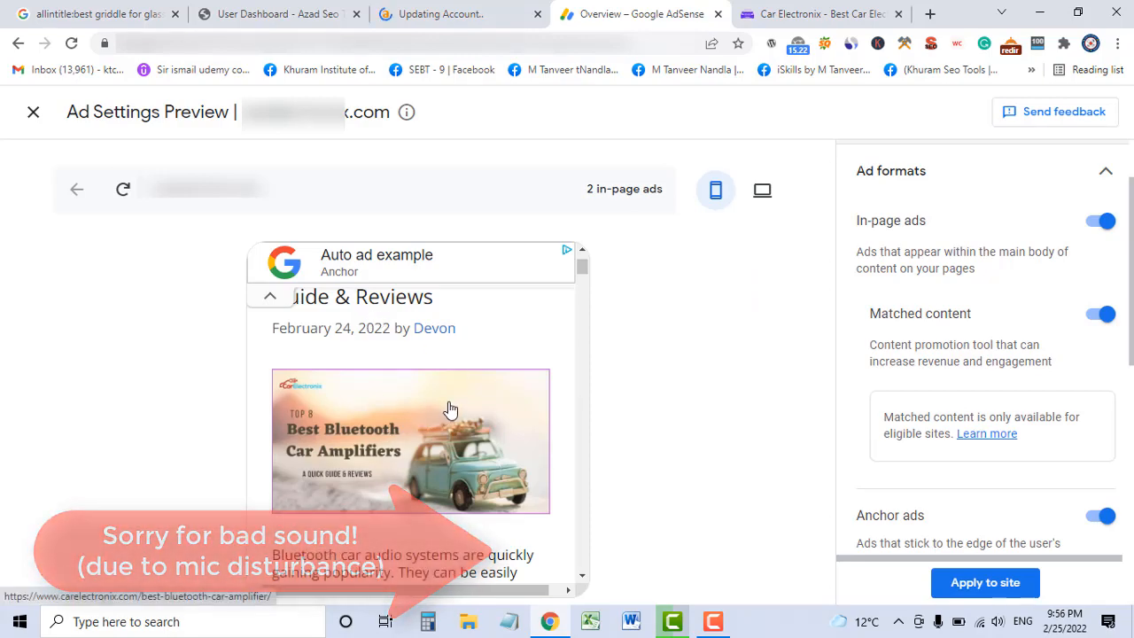
Scroll the mobile preview to the in-page ad examples, then return to the Car Electronix blog.
{"action": "scroll", "coordinate": [449, 408], "scroll_direction": "down", "scroll_amount": 3}
{"action": "scroll", "coordinate": [450, 408], "scroll_direction": "down", "scroll_amount": 5}
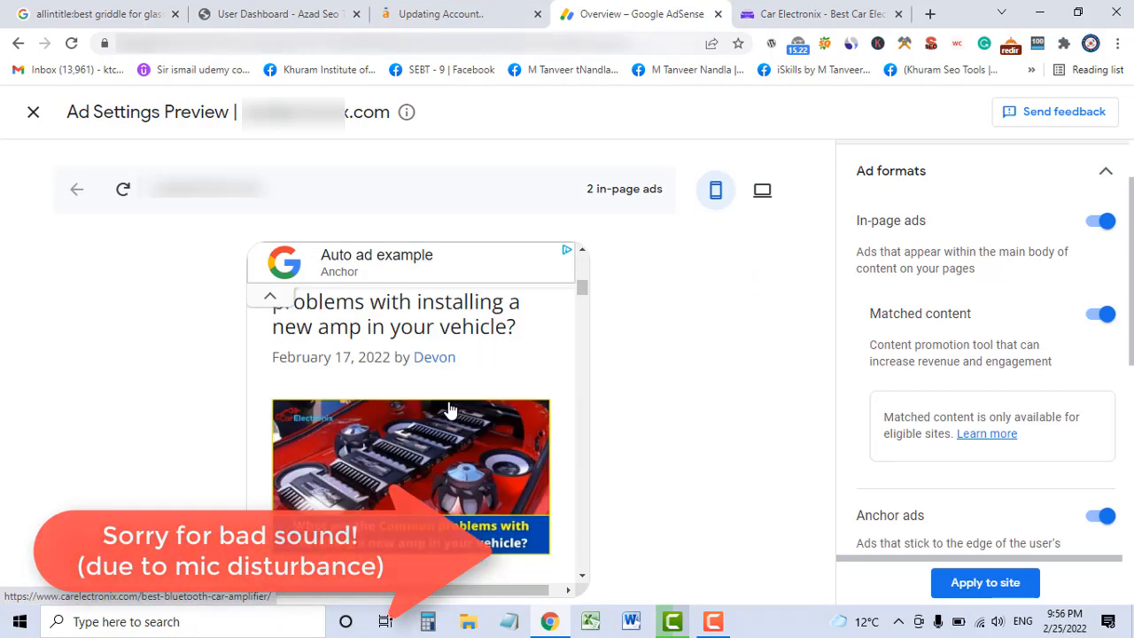
{"action": "scroll", "coordinate": [450, 409], "scroll_direction": "down", "scroll_amount": 5}
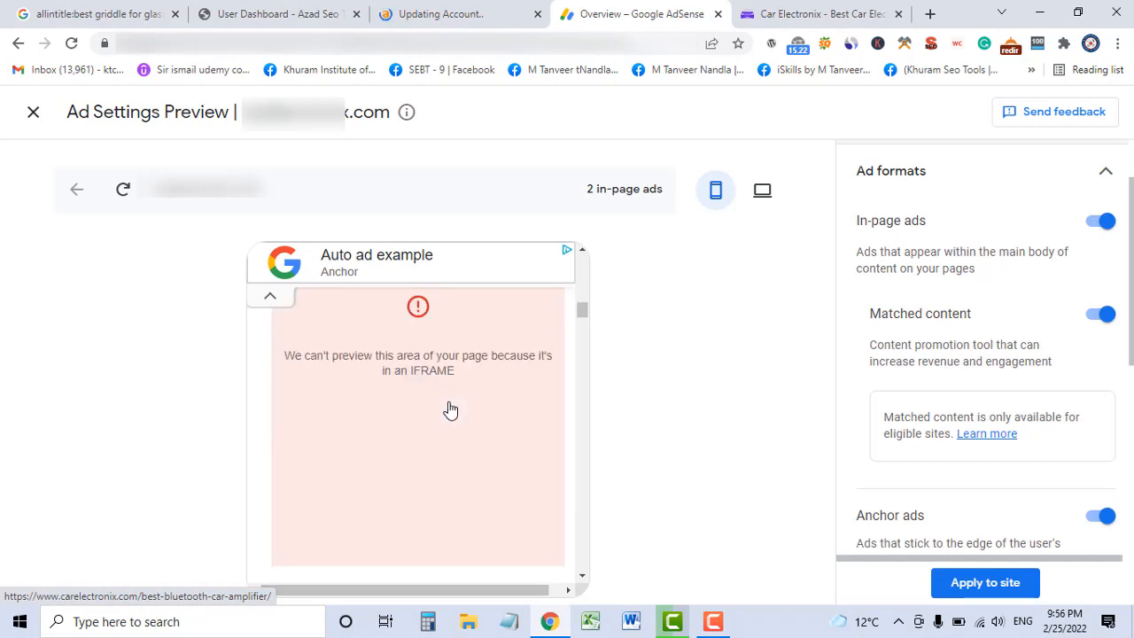
{"action": "scroll", "coordinate": [449, 408], "scroll_direction": "down", "scroll_amount": 2}
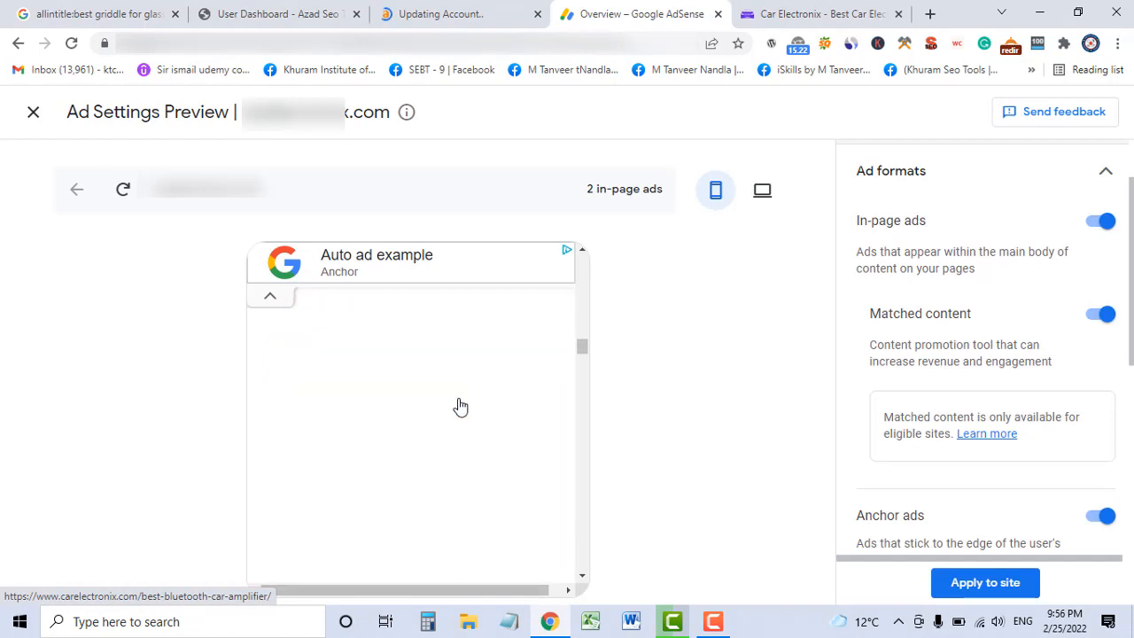
{"action": "scroll", "coordinate": [458, 403], "scroll_direction": "up", "scroll_amount": 5}
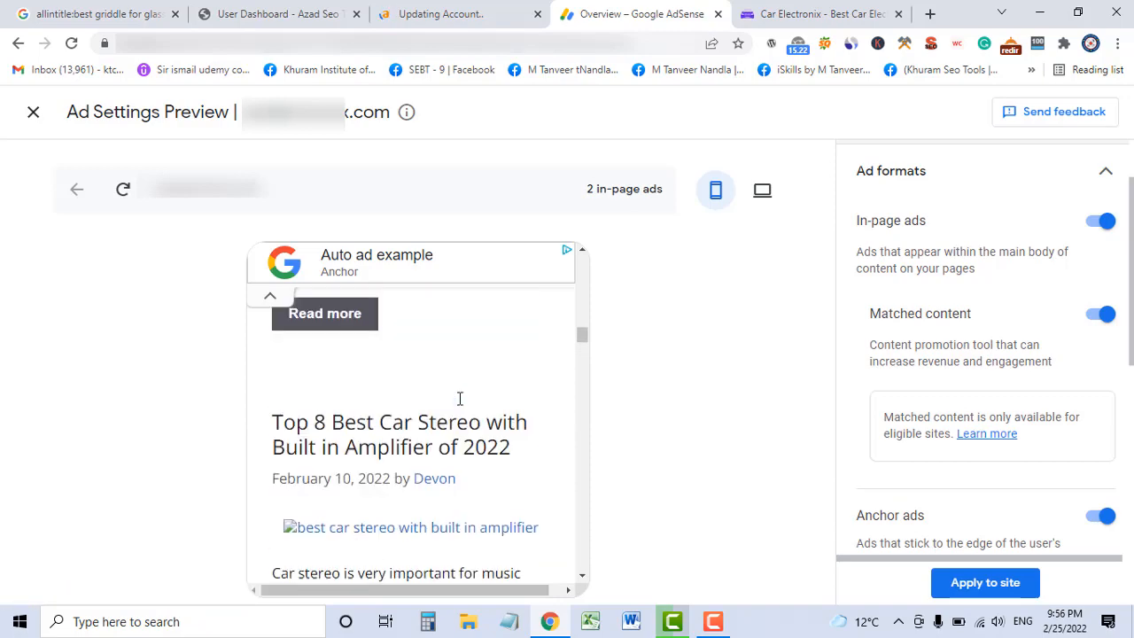
{"action": "scroll", "coordinate": [459, 399], "scroll_direction": "up", "scroll_amount": 3}
{"action": "scroll", "coordinate": [458, 399], "scroll_direction": "down", "scroll_amount": 6}
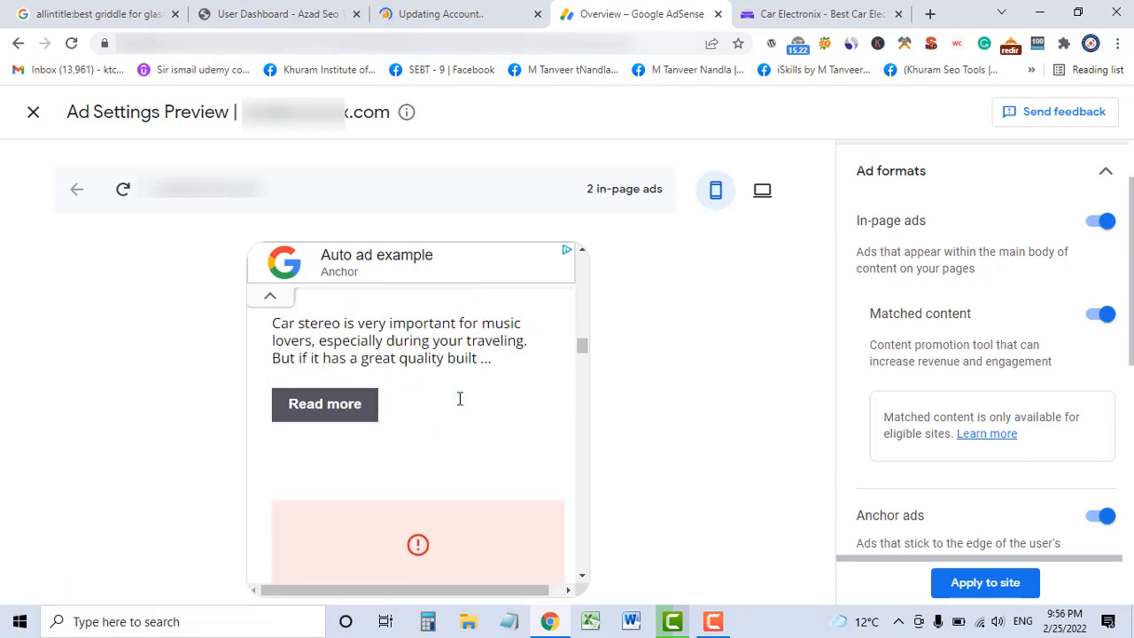
{"action": "scroll", "coordinate": [459, 399], "scroll_direction": "down", "scroll_amount": 8}
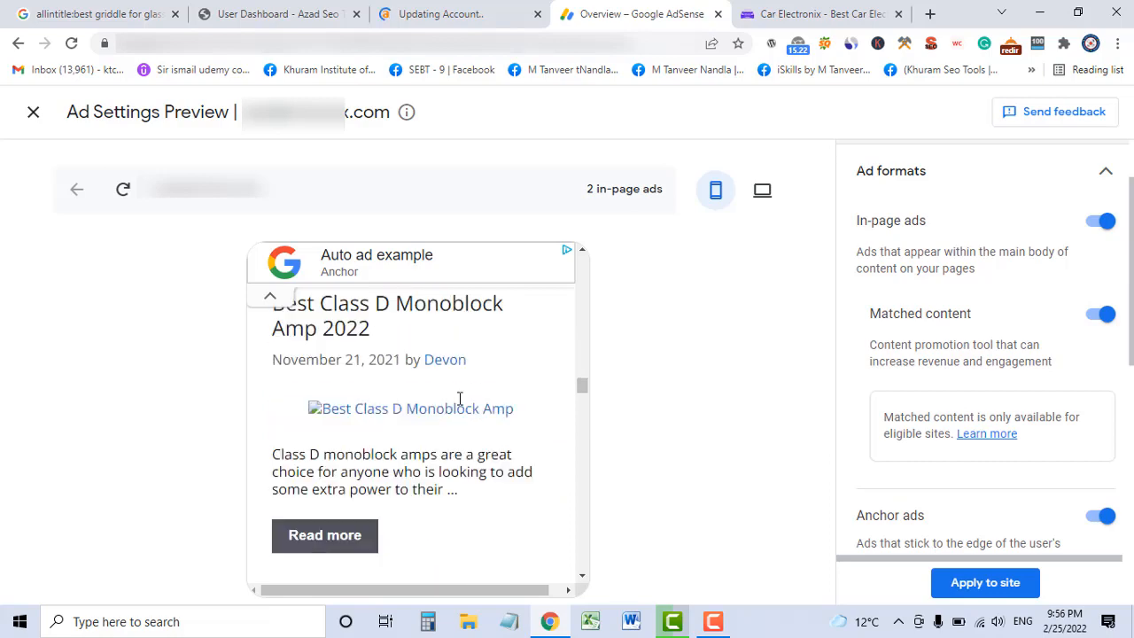
{"action": "scroll", "coordinate": [459, 398], "scroll_direction": "down", "scroll_amount": 8}
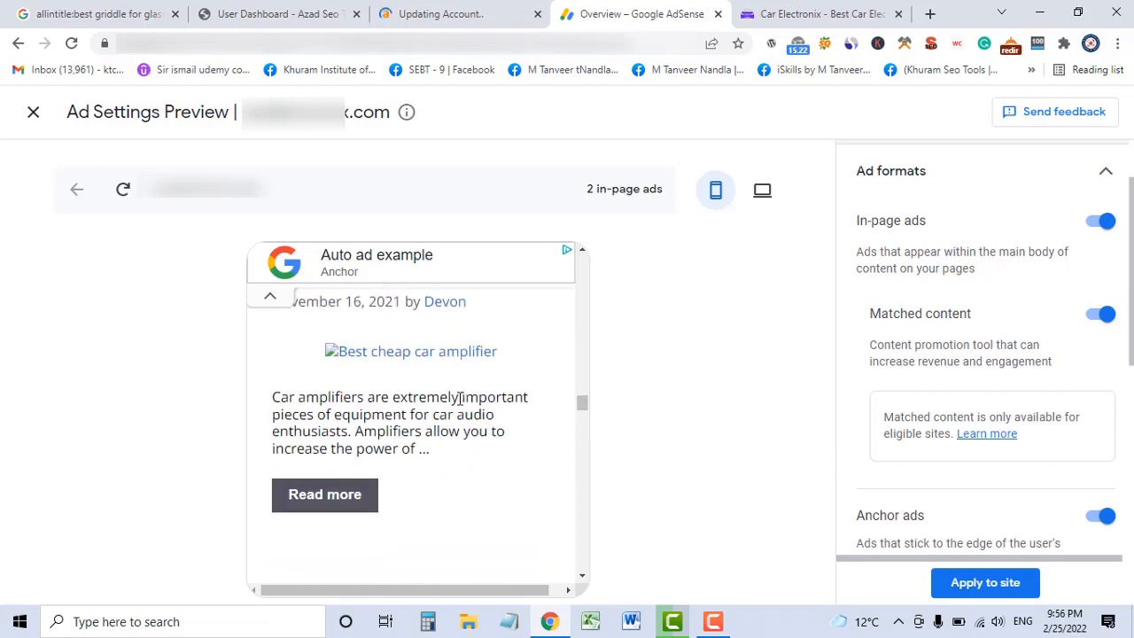
{"action": "scroll", "coordinate": [458, 398], "scroll_direction": "down", "scroll_amount": 6}
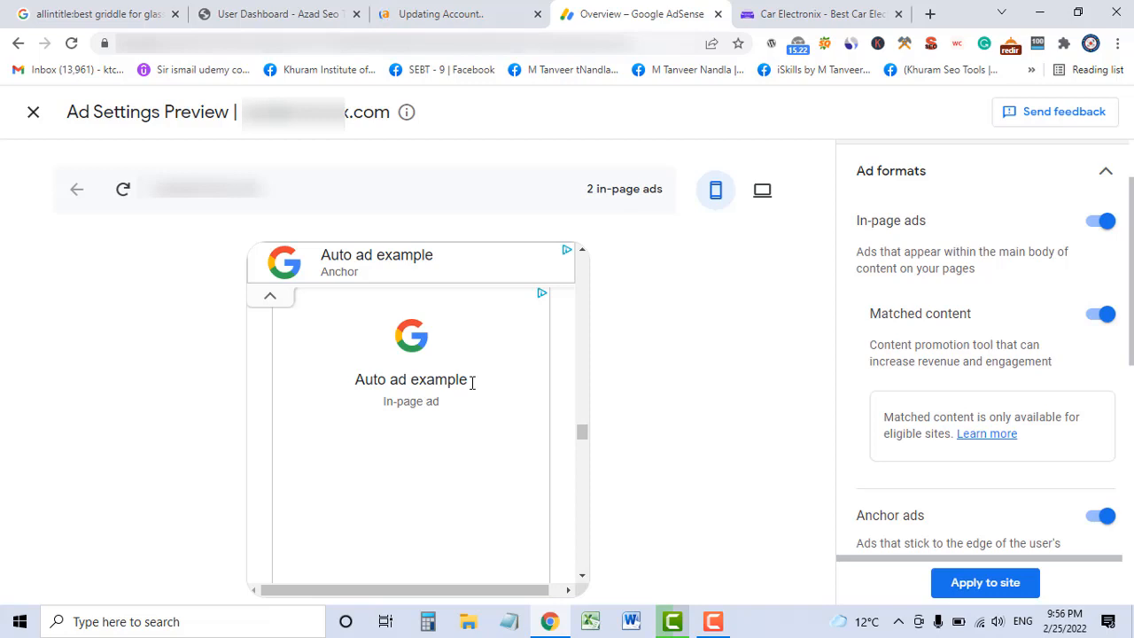
{"action": "left_click_drag", "start_coordinate": [382, 401], "coordinate": [442, 403]}
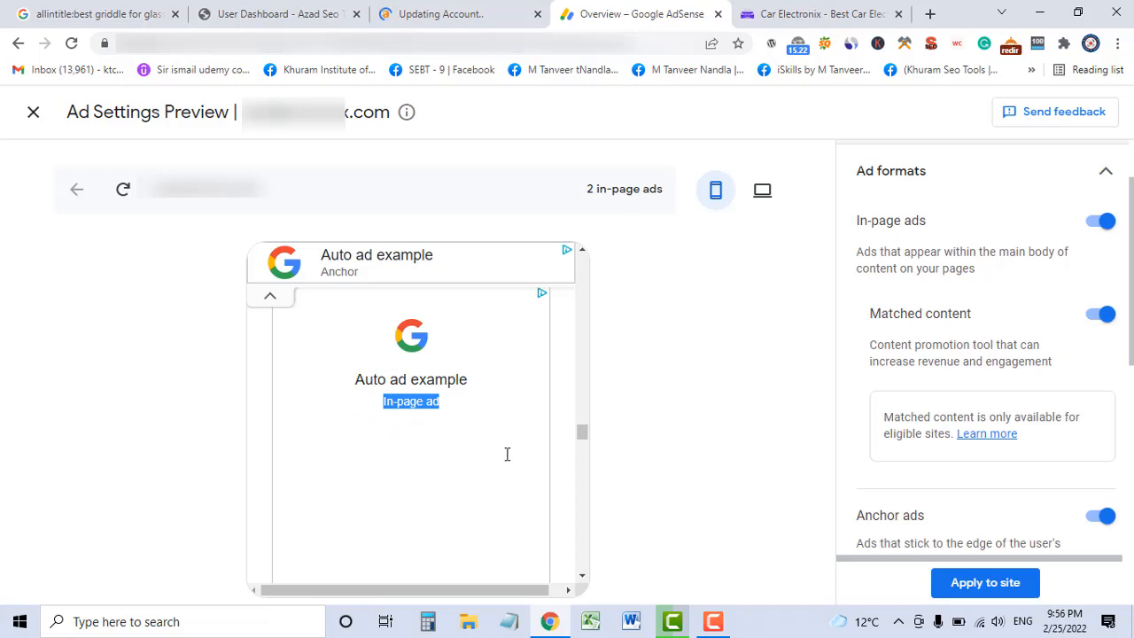
{"action": "left_click", "coordinate": [806, 14]}
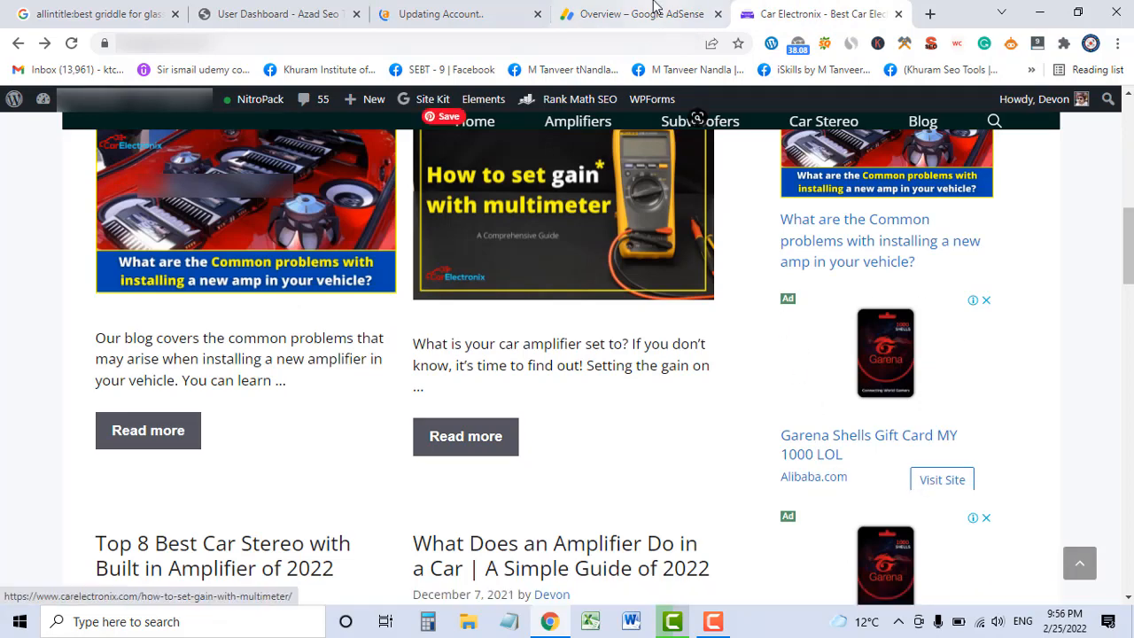
Browse the Car Electronix post list, then go back to the AdSense ad settings preview.
{"action": "scroll", "coordinate": [631, 310], "scroll_direction": "down", "scroll_amount": 8}
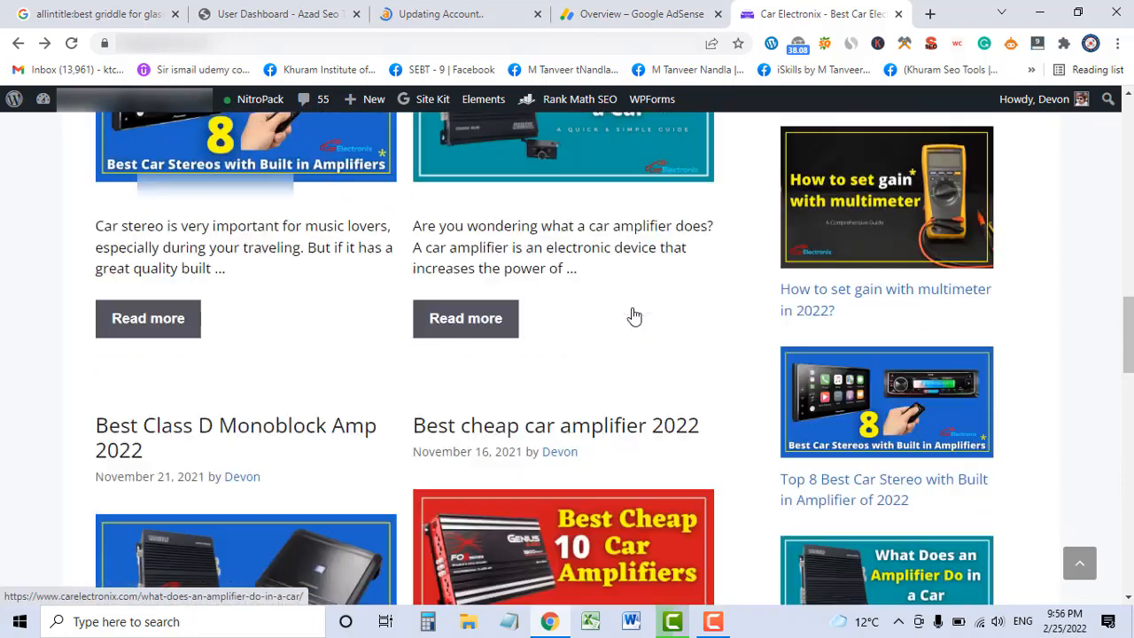
{"action": "scroll", "coordinate": [634, 316], "scroll_direction": "down", "scroll_amount": 3}
{"action": "scroll", "coordinate": [634, 316], "scroll_direction": "down", "scroll_amount": 7}
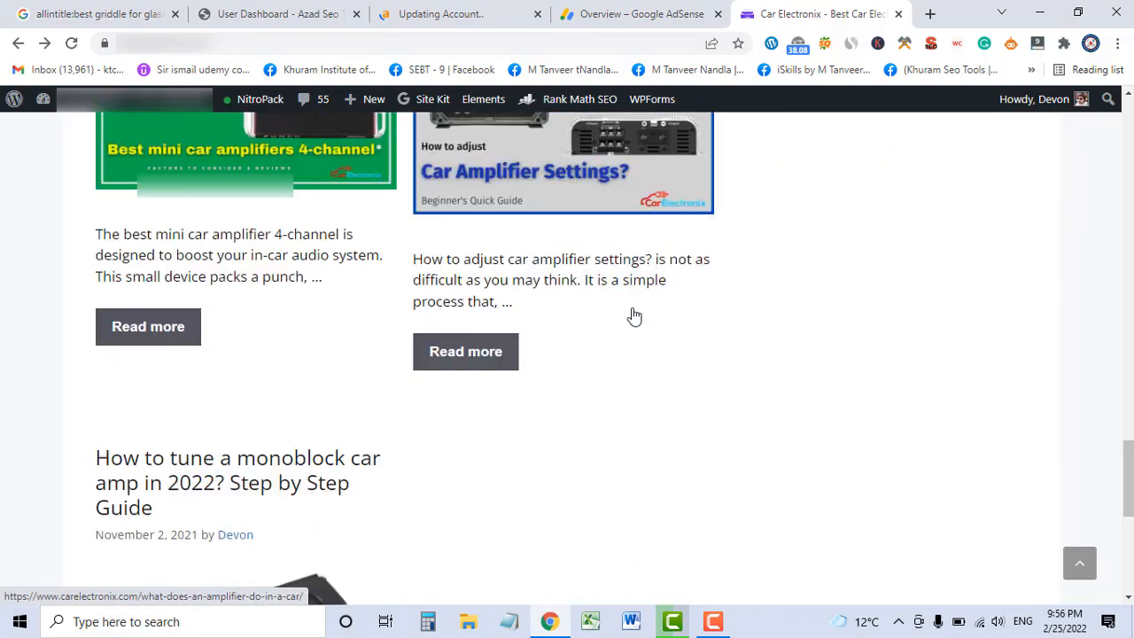
{"action": "scroll", "coordinate": [634, 316], "scroll_direction": "down", "scroll_amount": 6}
{"action": "scroll", "coordinate": [634, 316], "scroll_direction": "up", "scroll_amount": 4}
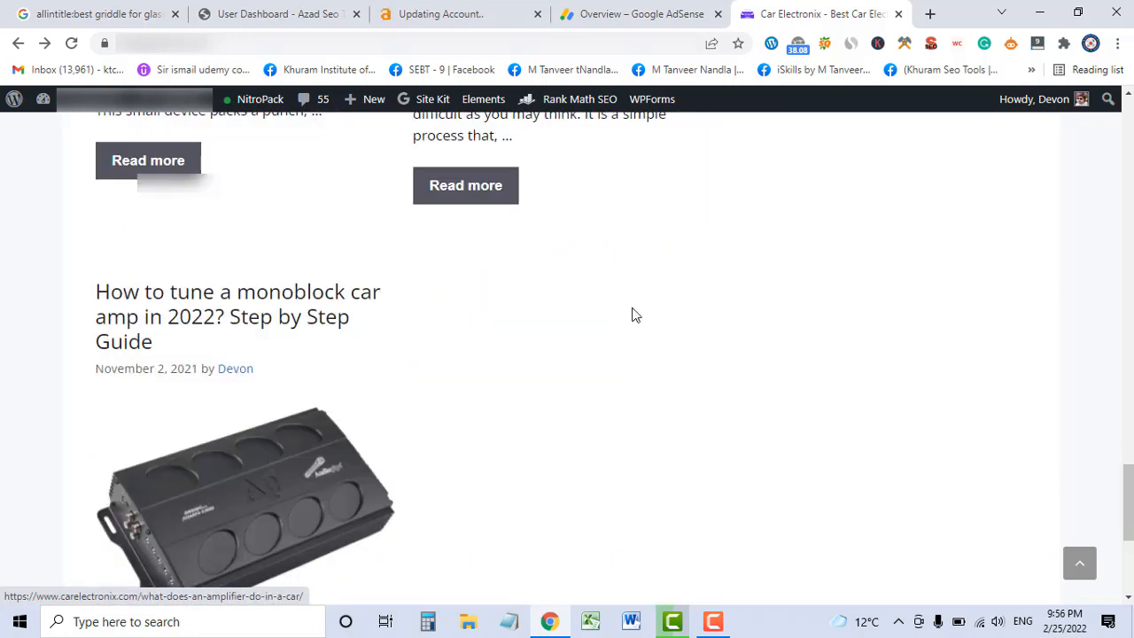
{"action": "scroll", "coordinate": [634, 316], "scroll_direction": "up", "scroll_amount": 6}
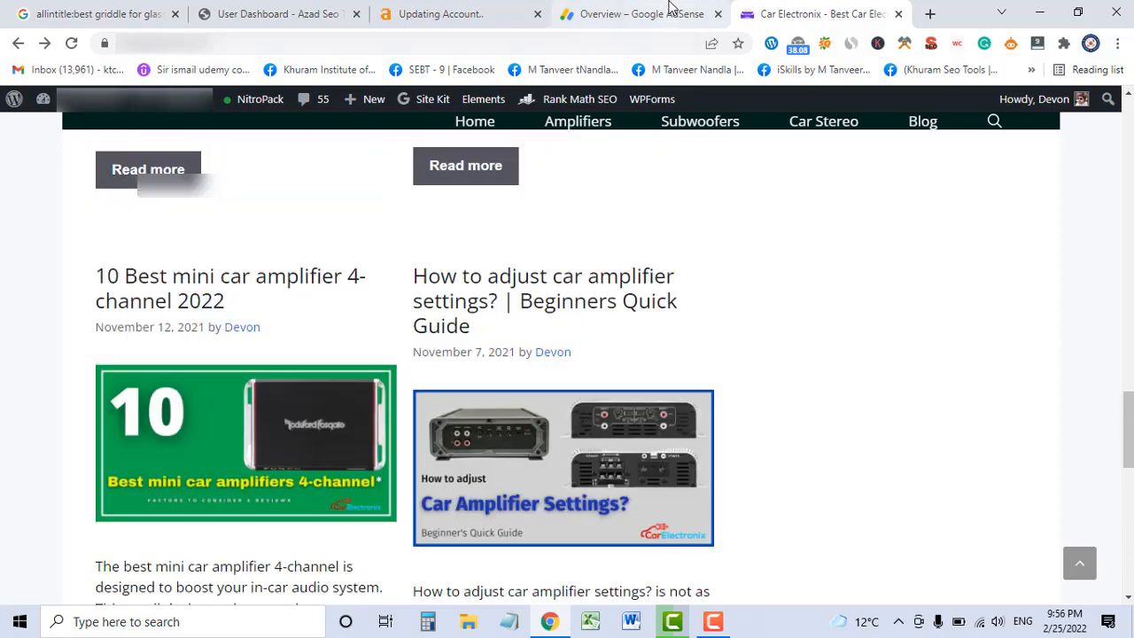
{"action": "left_click", "coordinate": [672, 9]}
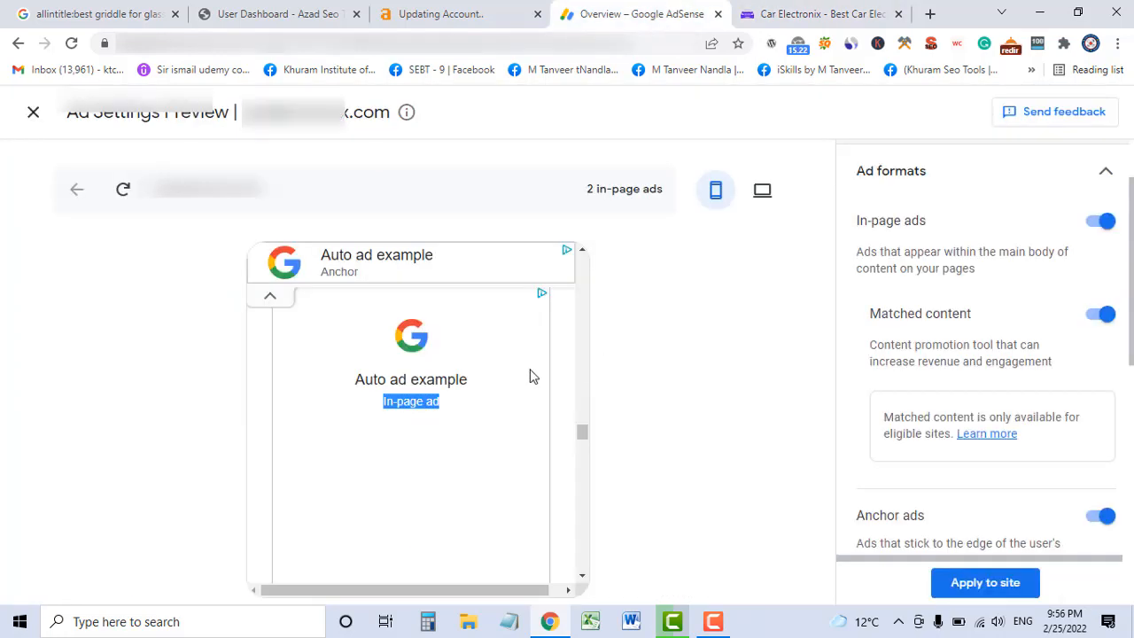
{"action": "scroll", "coordinate": [944, 361], "scroll_direction": "down", "scroll_amount": 2}
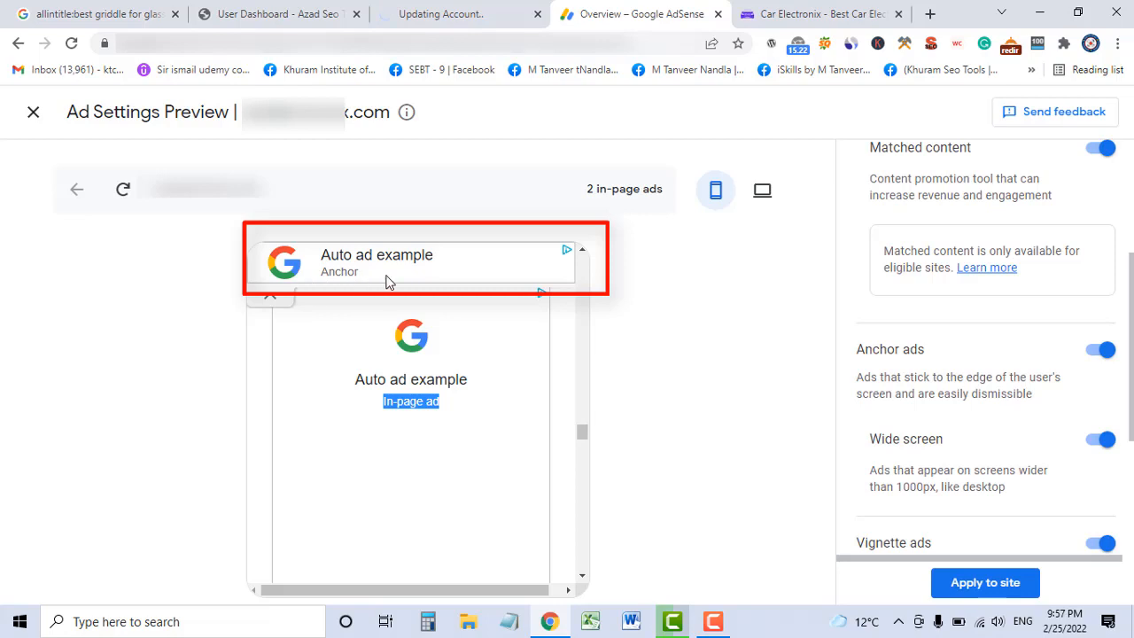
{"action": "left_click_drag", "start_coordinate": [580, 433], "coordinate": [568, 269]}
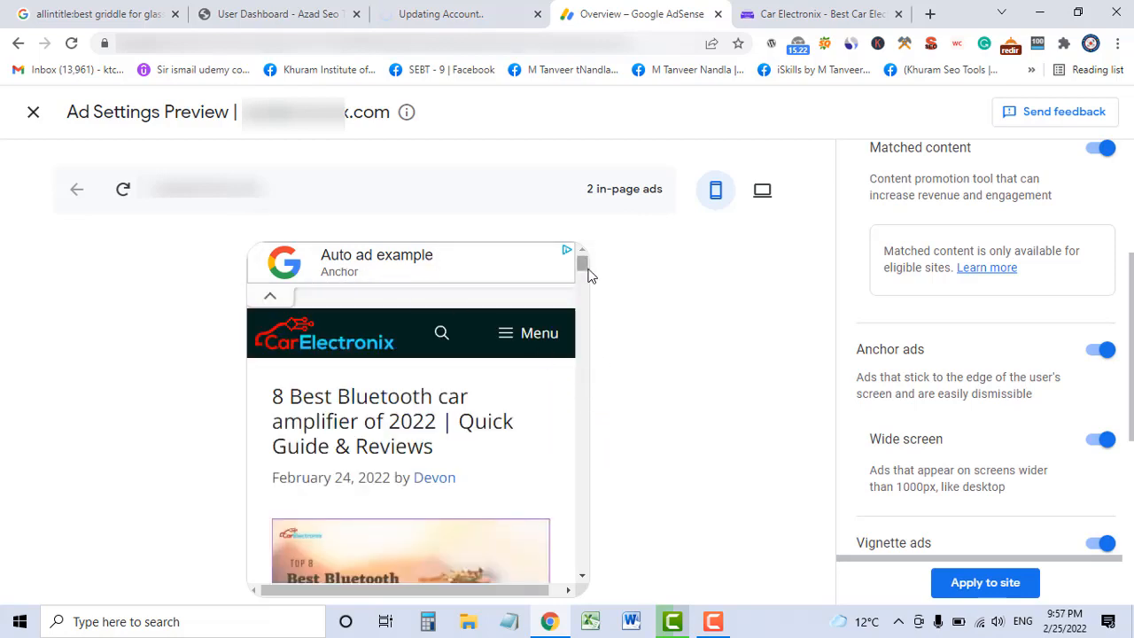
{"action": "left_click_drag", "start_coordinate": [584, 265], "coordinate": [576, 582]}
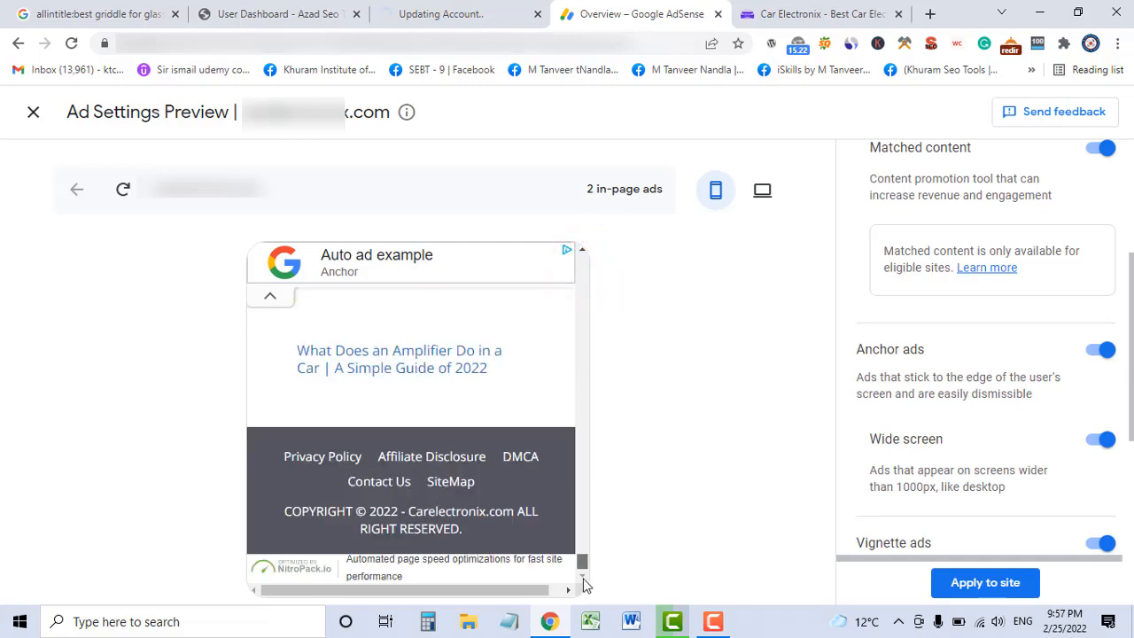
{"action": "scroll", "coordinate": [556, 517], "scroll_direction": "up", "scroll_amount": 5}
{"action": "scroll", "coordinate": [557, 519], "scroll_direction": "up", "scroll_amount": 3}
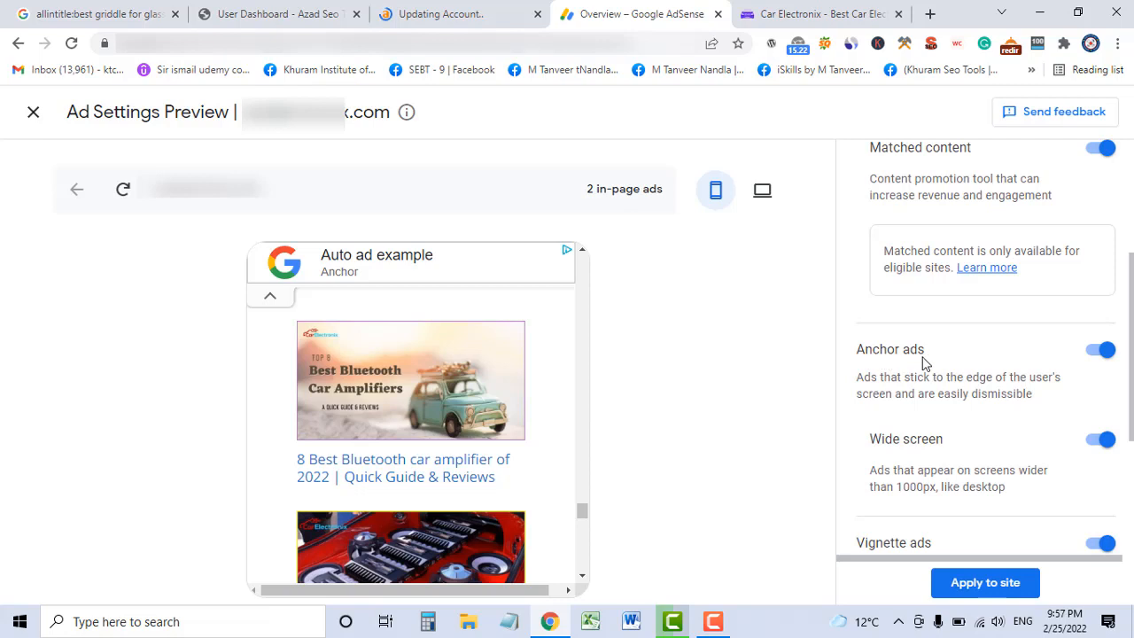
Review the Anchor ads heading and its Wide screen option description.
{"action": "scroll", "coordinate": [983, 367], "scroll_direction": "down", "scroll_amount": 1}
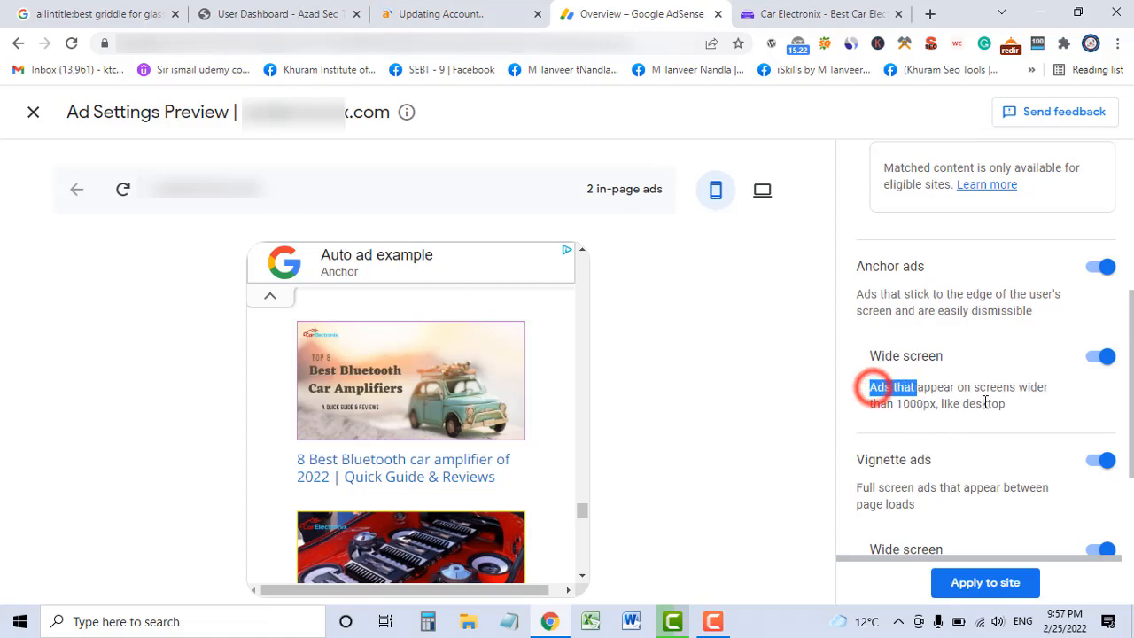
{"action": "triple_click", "coordinate": [872, 387]}
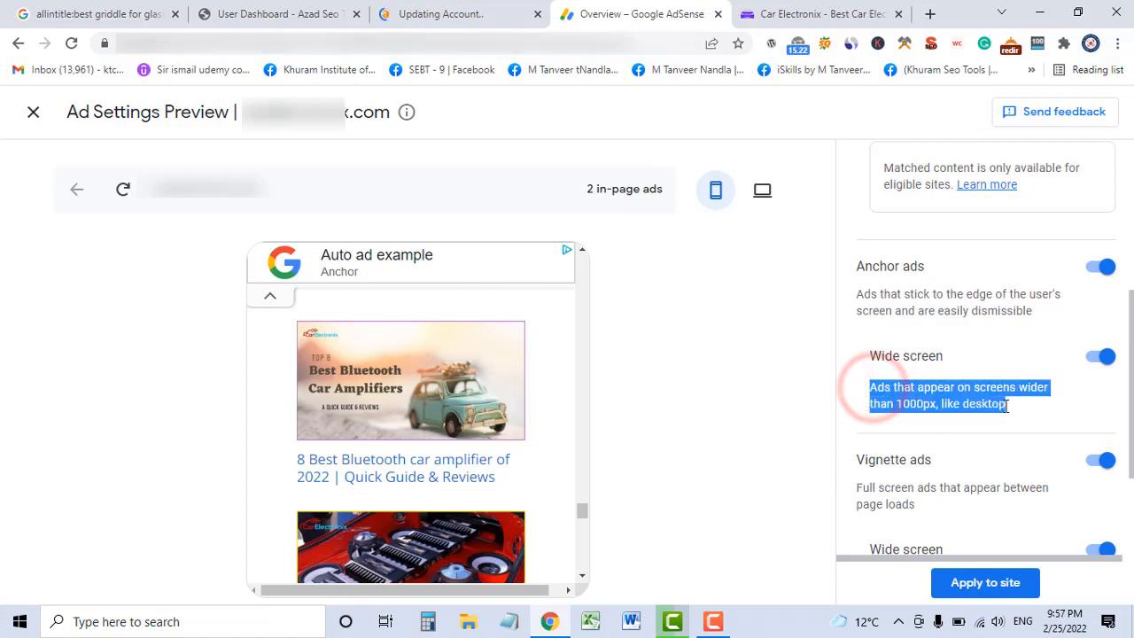
{"action": "left_click", "coordinate": [750, 405]}
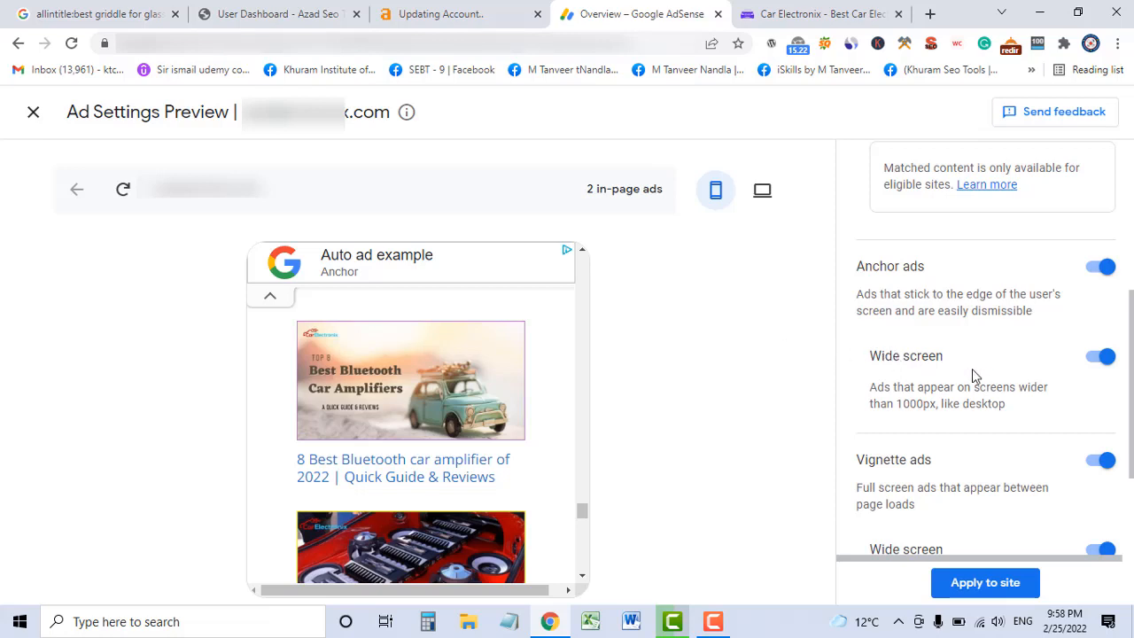
{"action": "scroll", "coordinate": [973, 370], "scroll_direction": "down", "scroll_amount": 1}
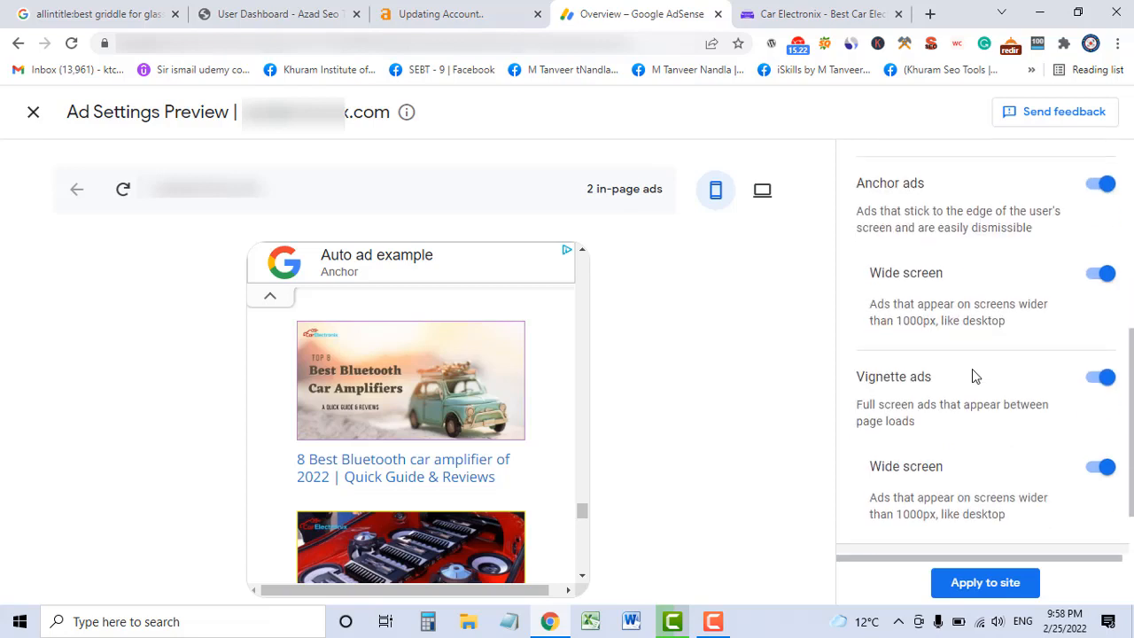
{"action": "scroll", "coordinate": [972, 376], "scroll_direction": "down", "scroll_amount": 1}
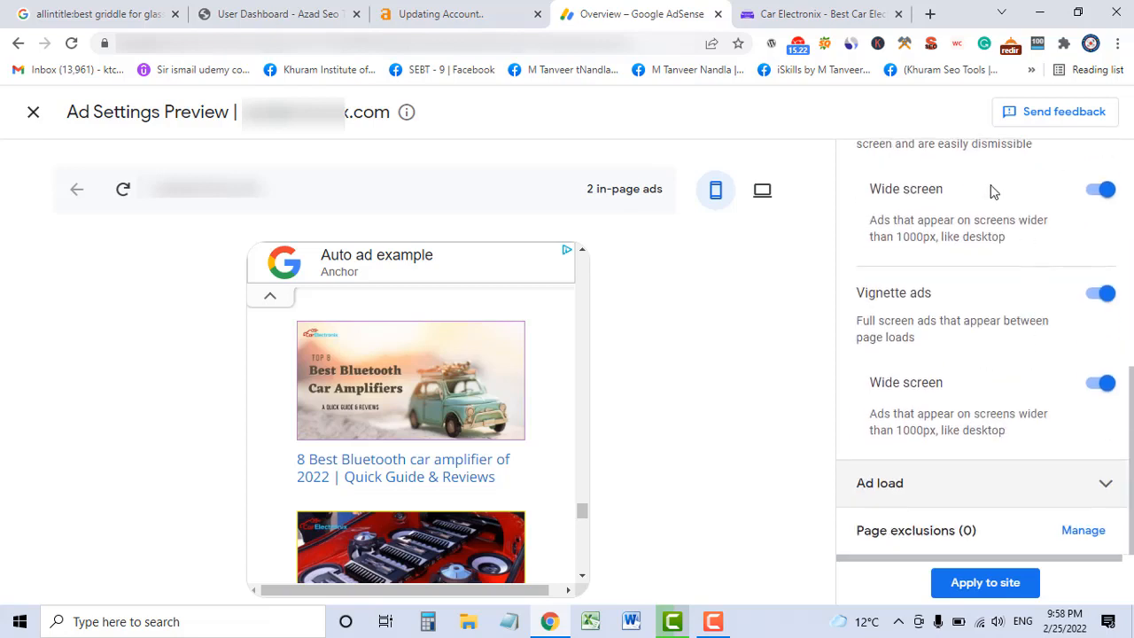
{"action": "scroll", "coordinate": [981, 407], "scroll_direction": "up", "scroll_amount": 2}
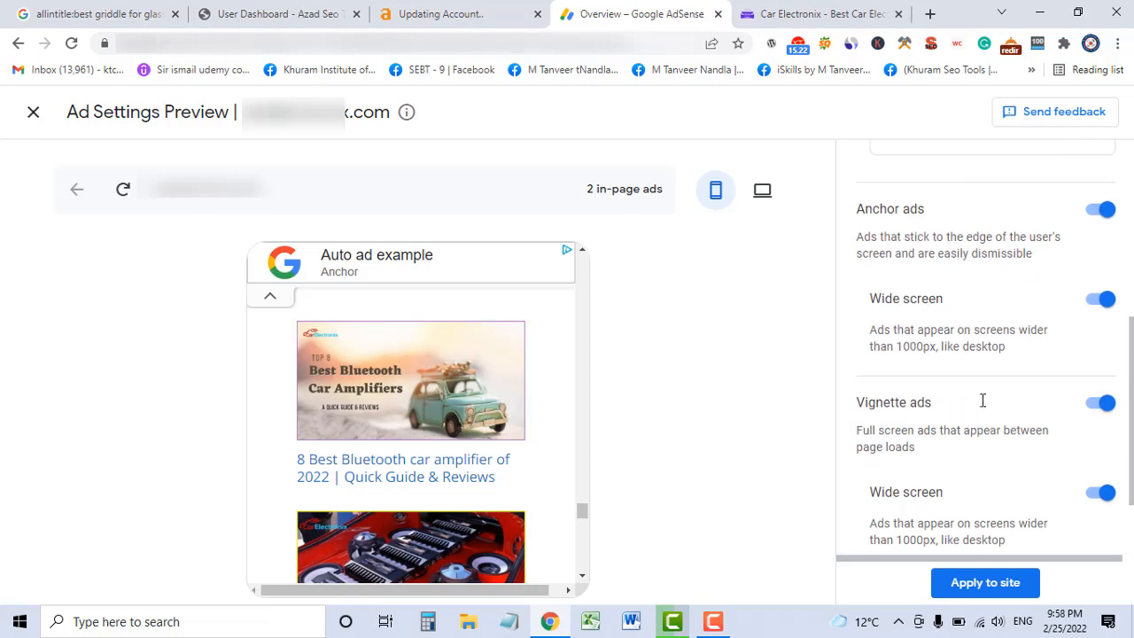
{"action": "triple_click", "coordinate": [928, 347]}
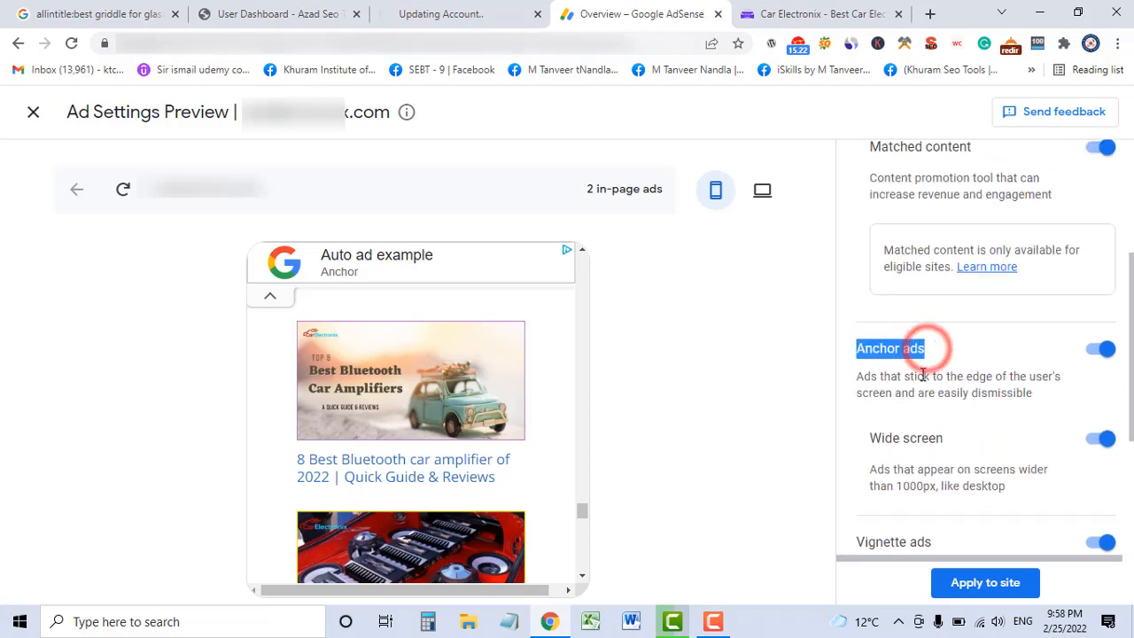
{"action": "scroll", "coordinate": [951, 414], "scroll_direction": "down", "scroll_amount": 1}
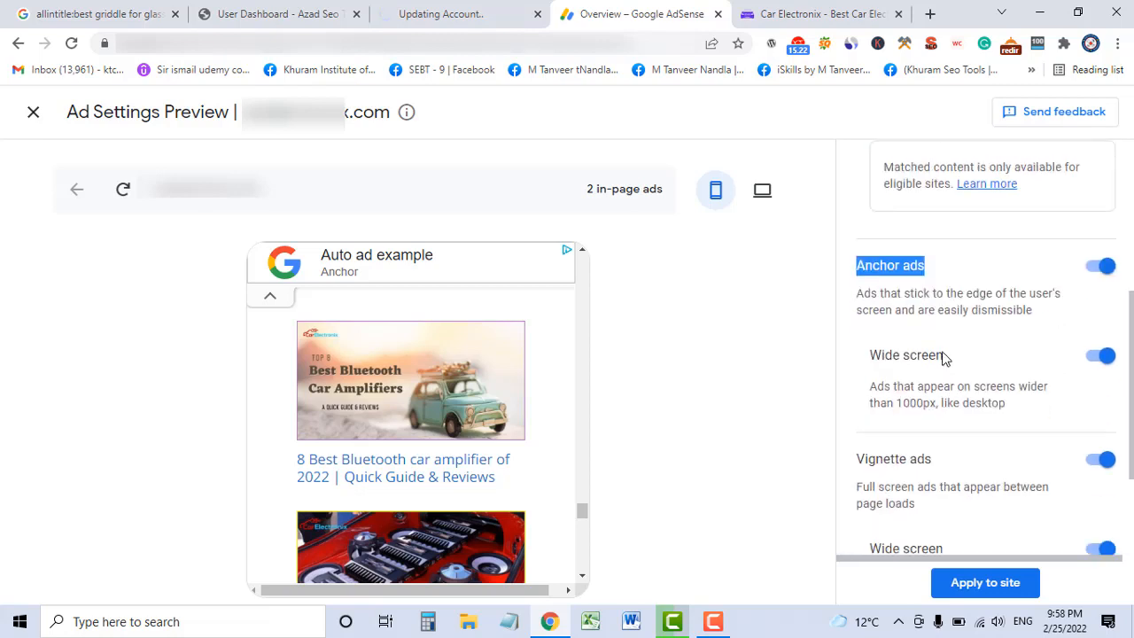
{"action": "triple_click", "coordinate": [942, 354]}
Note the 1000px wide-screen threshold and switch Vignette ads off.
{"action": "scroll", "coordinate": [970, 421], "scroll_direction": "down", "scroll_amount": 1}
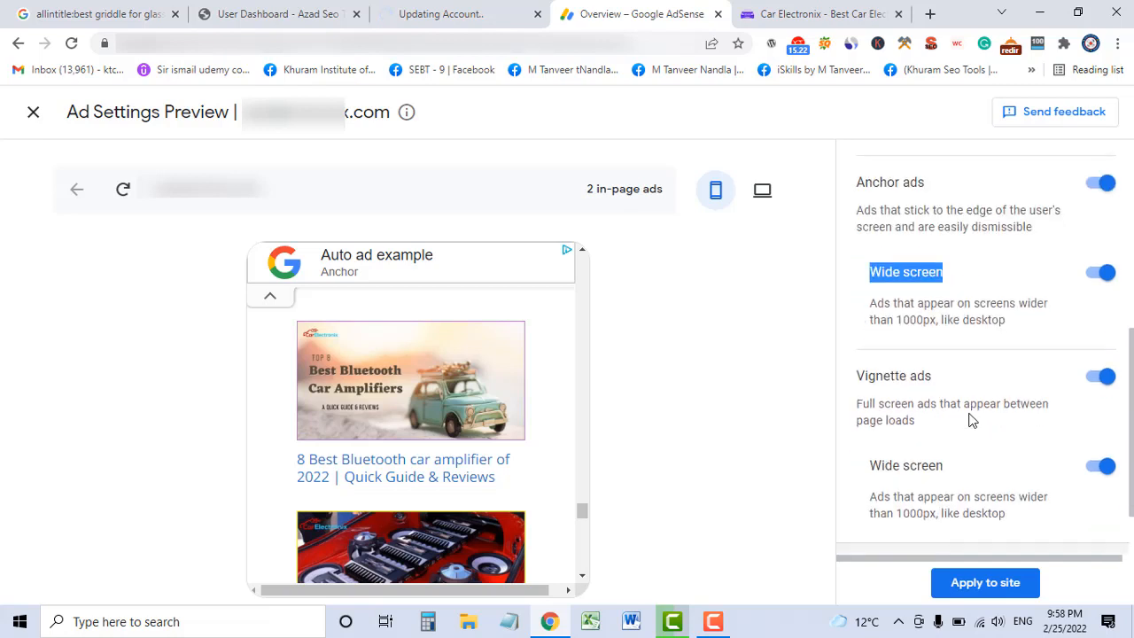
{"action": "scroll", "coordinate": [968, 413], "scroll_direction": "down", "scroll_amount": 1}
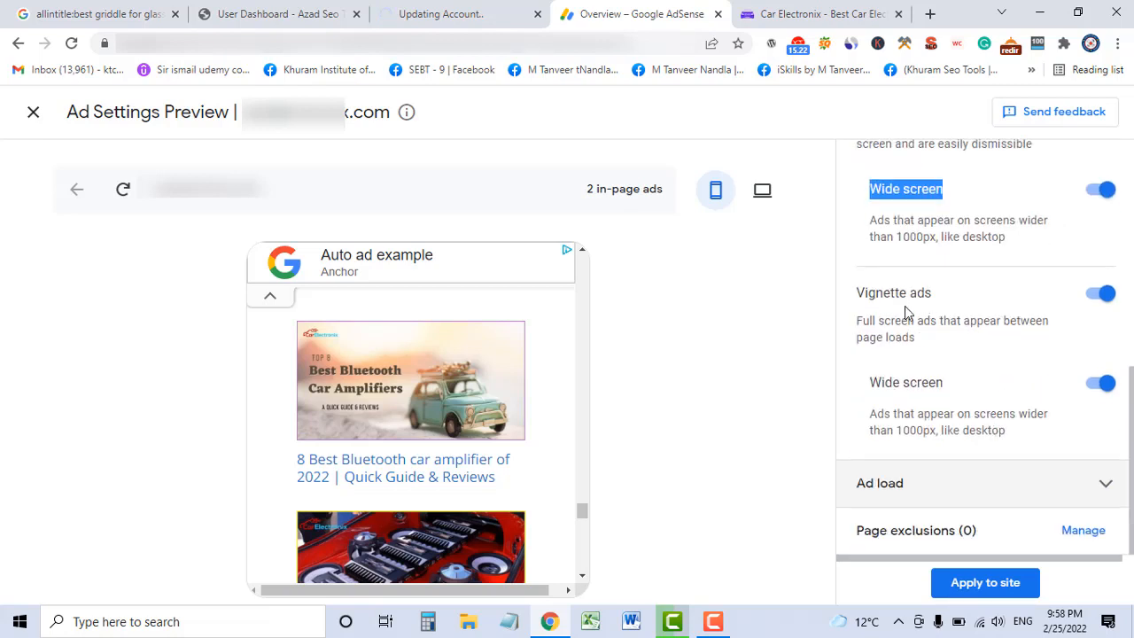
{"action": "double_click", "coordinate": [903, 237]}
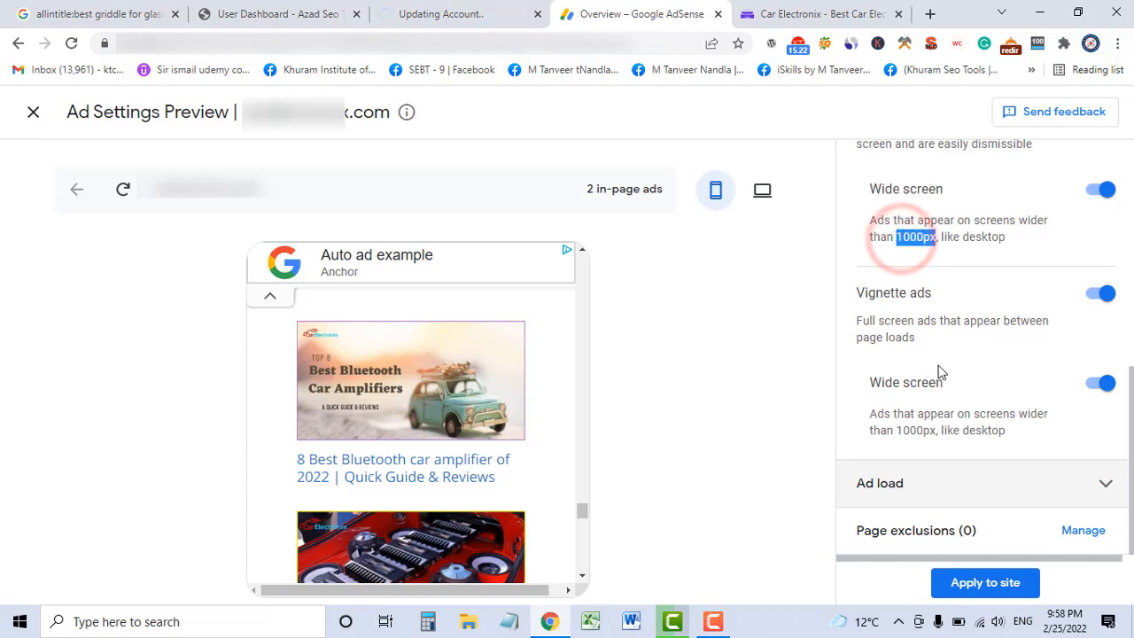
{"action": "left_click", "coordinate": [858, 296]}
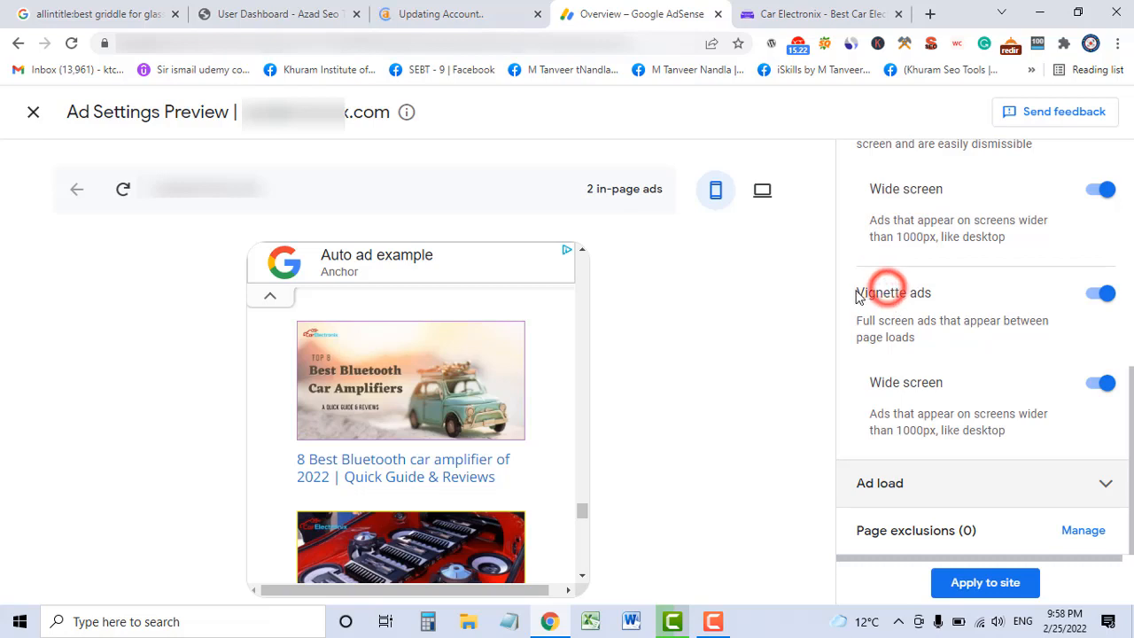
Turn Vignette ads on, open another post to see a vignette, then switch them off.
{"action": "left_click_drag", "start_coordinate": [856, 294], "coordinate": [927, 294]}
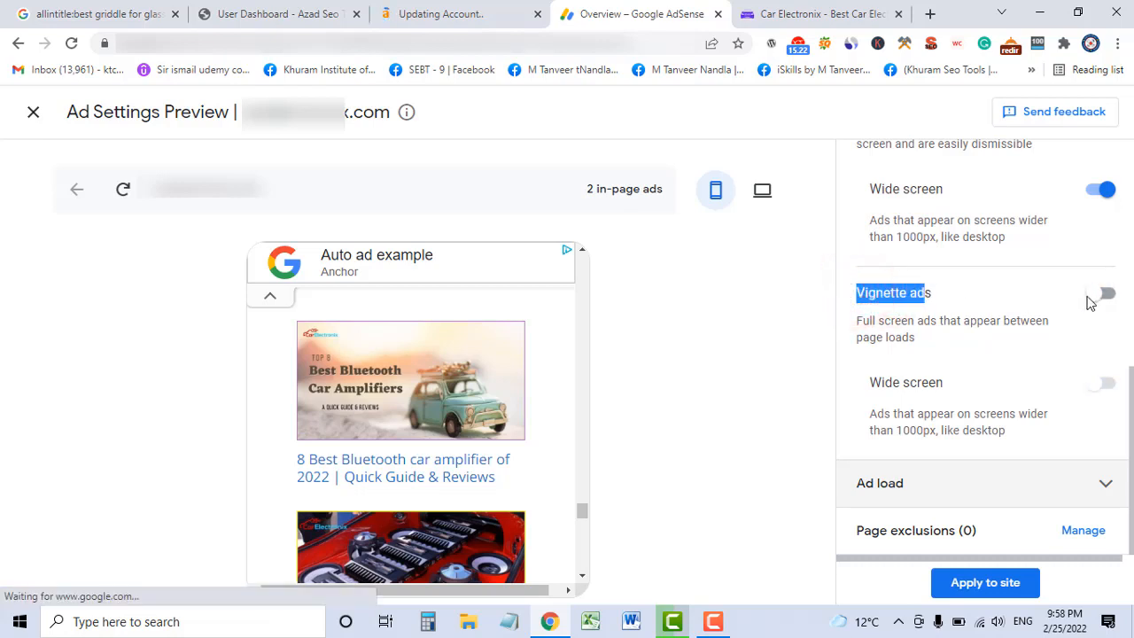
{"action": "left_click", "coordinate": [1107, 295]}
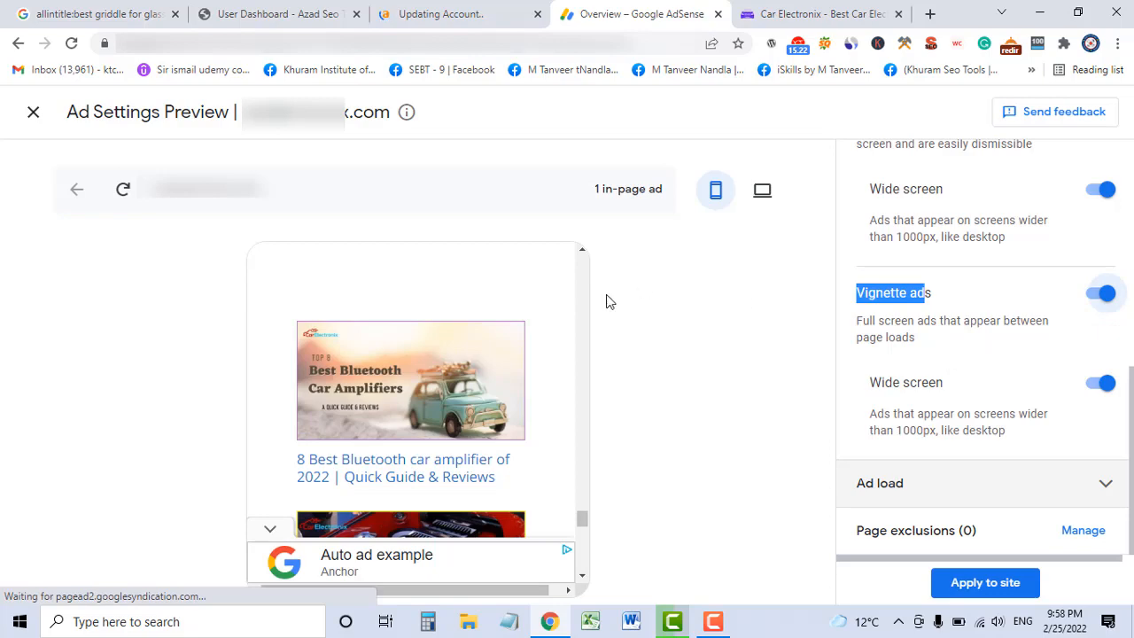
{"action": "scroll", "coordinate": [535, 335], "scroll_direction": "up", "scroll_amount": 5}
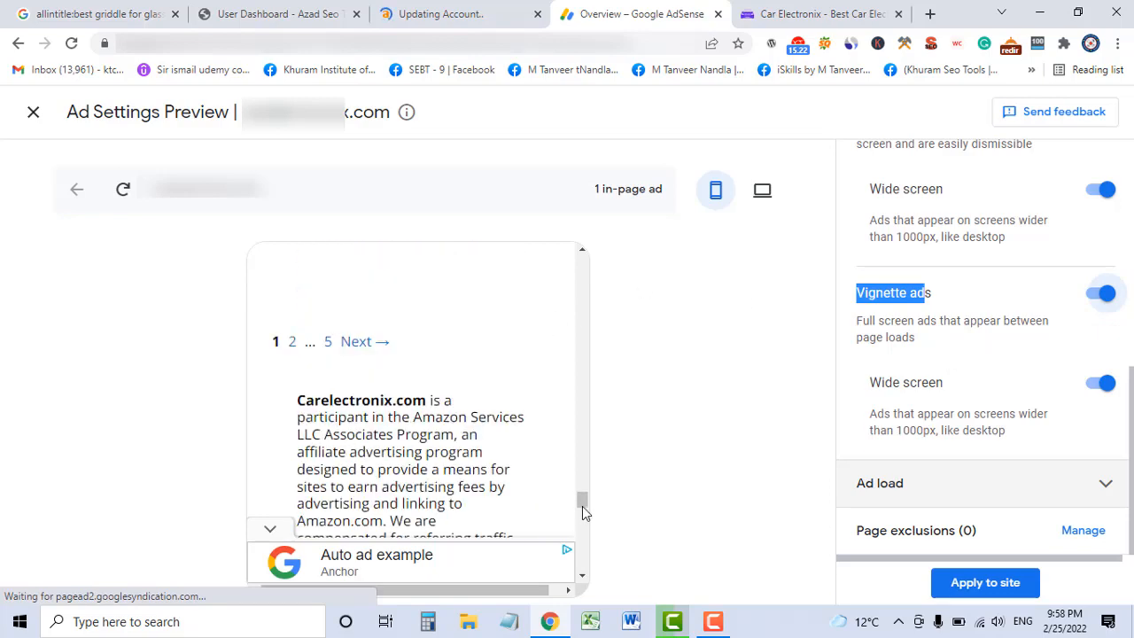
{"action": "left_click_drag", "start_coordinate": [582, 503], "coordinate": [576, 271]}
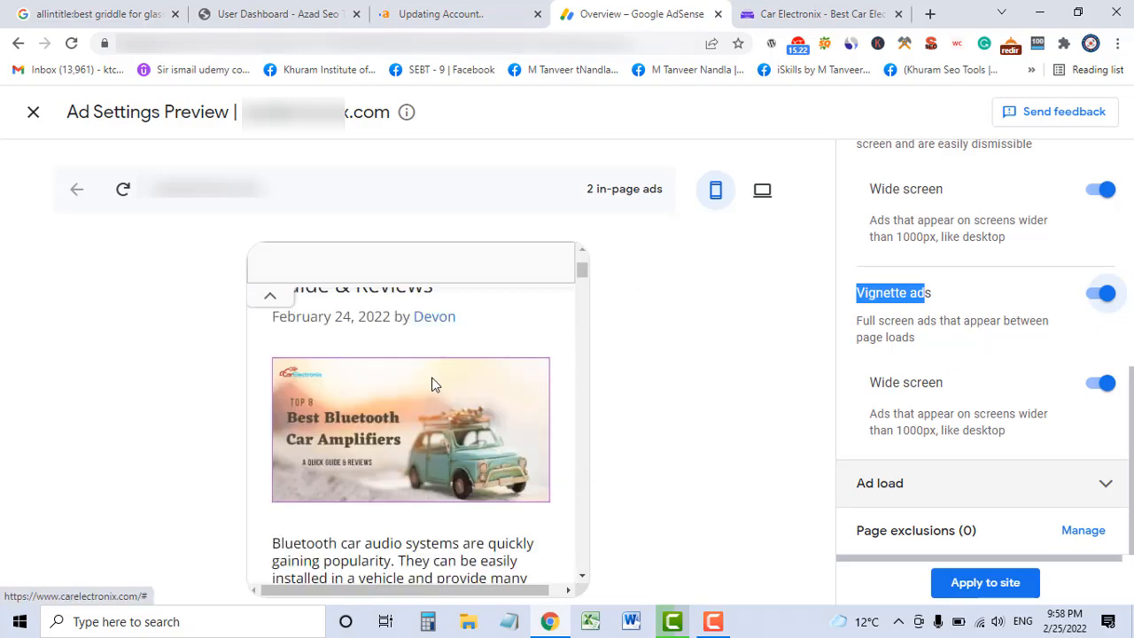
{"action": "scroll", "coordinate": [434, 383], "scroll_direction": "down", "scroll_amount": 5}
{"action": "left_click", "coordinate": [361, 316]}
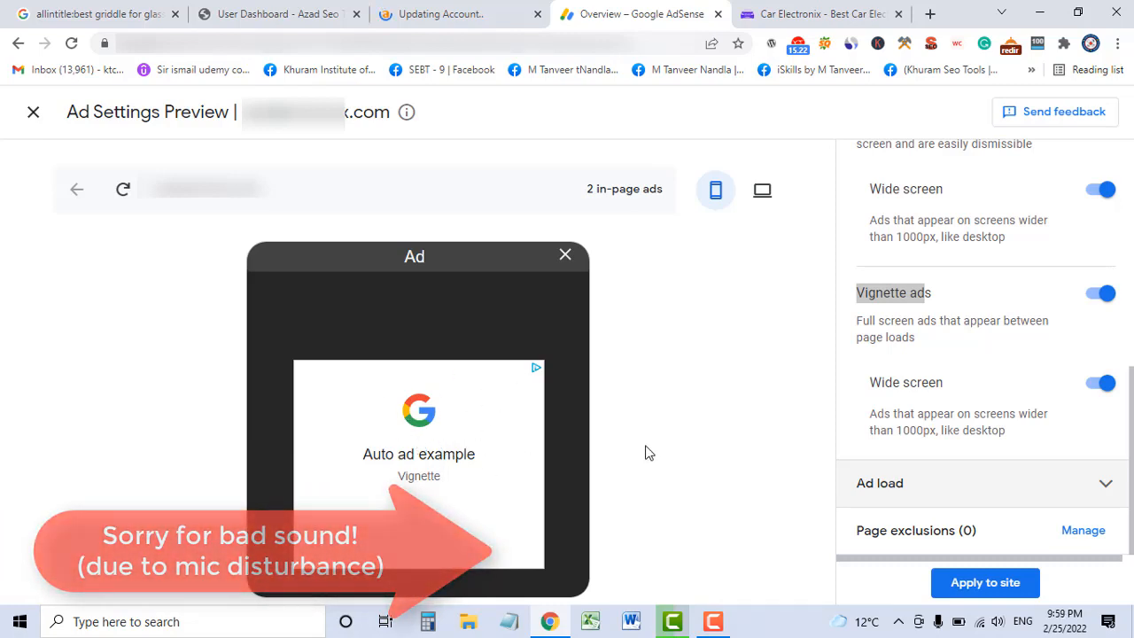
{"action": "left_click", "coordinate": [1103, 295]}
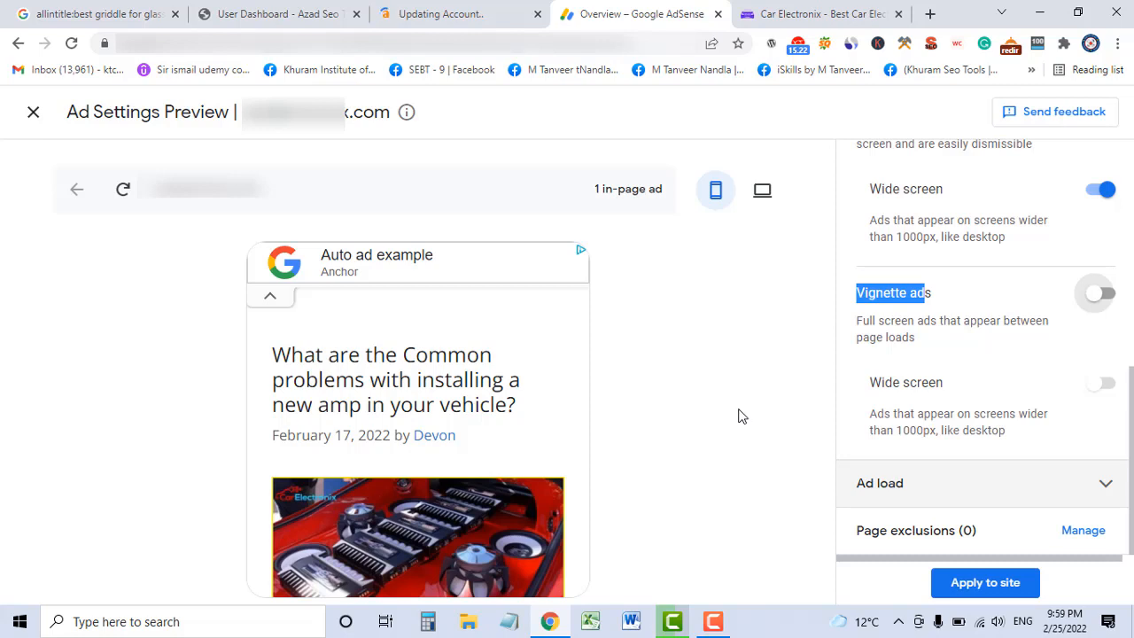
{"action": "left_click", "coordinate": [802, 388]}
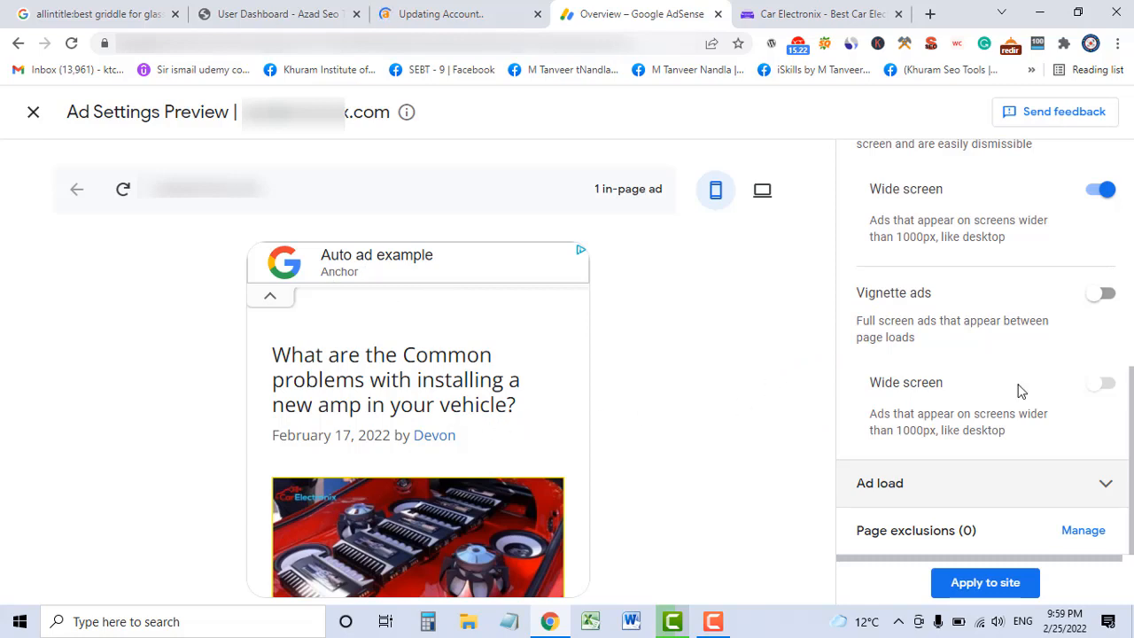
{"action": "double_click", "coordinate": [875, 383]}
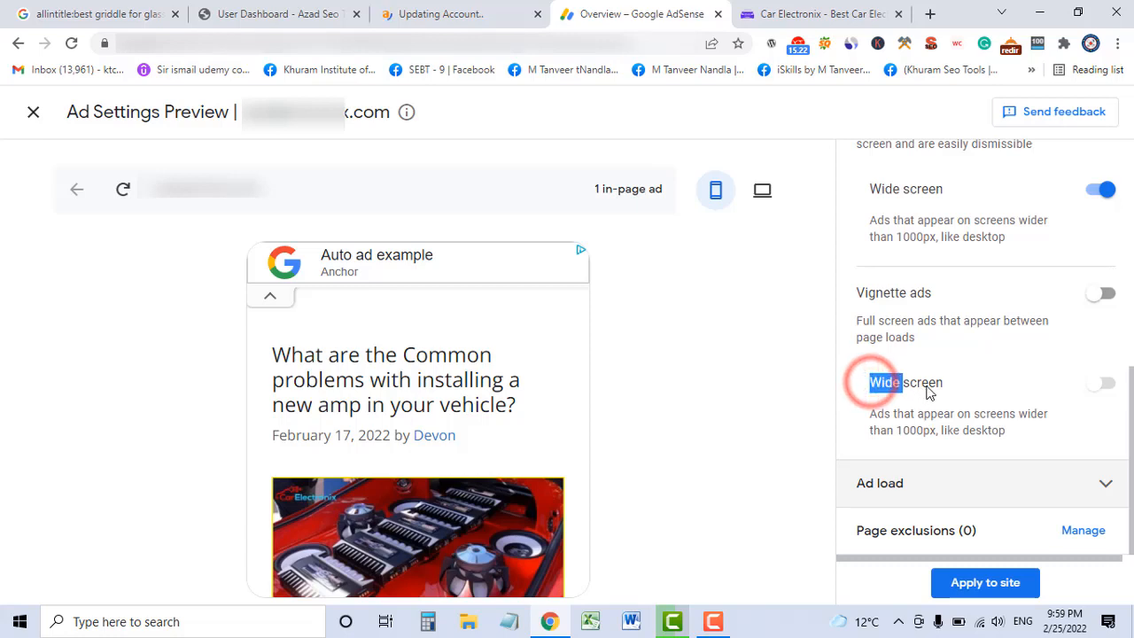
{"action": "left_click_drag", "start_coordinate": [928, 392], "coordinate": [942, 389]}
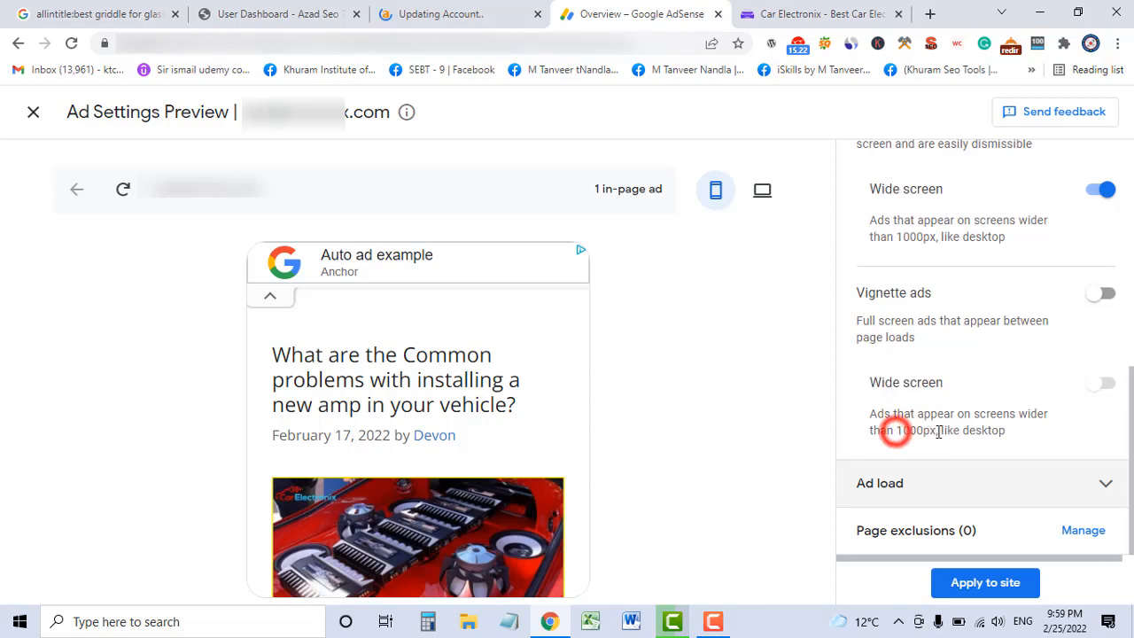
{"action": "double_click", "coordinate": [897, 430]}
{"action": "scroll", "coordinate": [1012, 358], "scroll_direction": "up", "scroll_amount": 2}
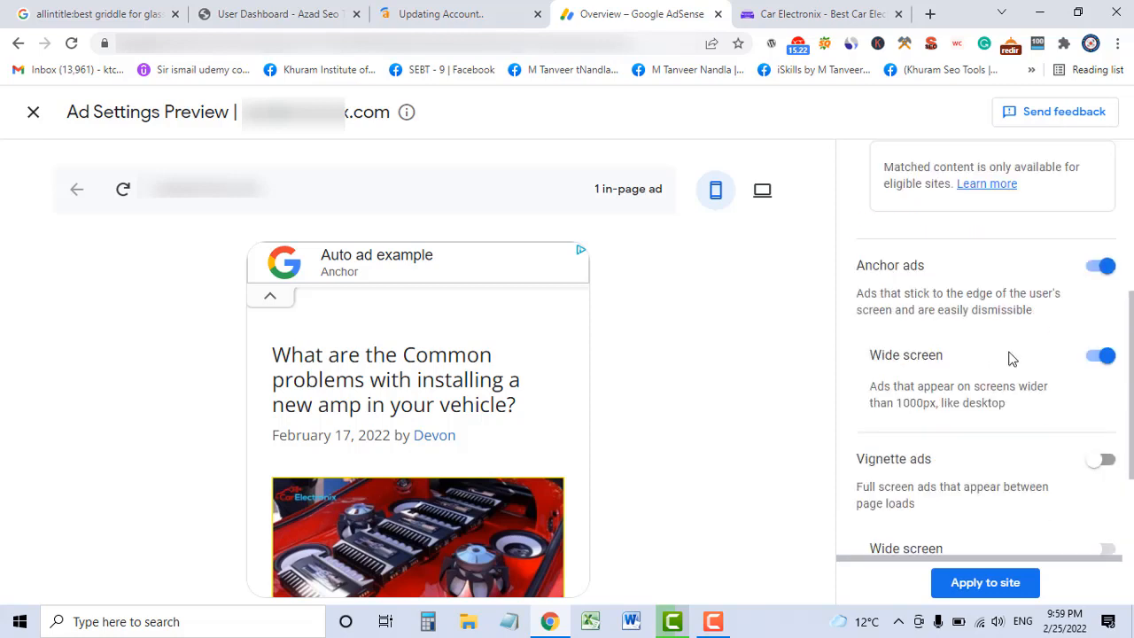
{"action": "scroll", "coordinate": [1012, 358], "scroll_direction": "up", "scroll_amount": 1}
{"action": "scroll", "coordinate": [1012, 358], "scroll_direction": "up", "scroll_amount": 1}
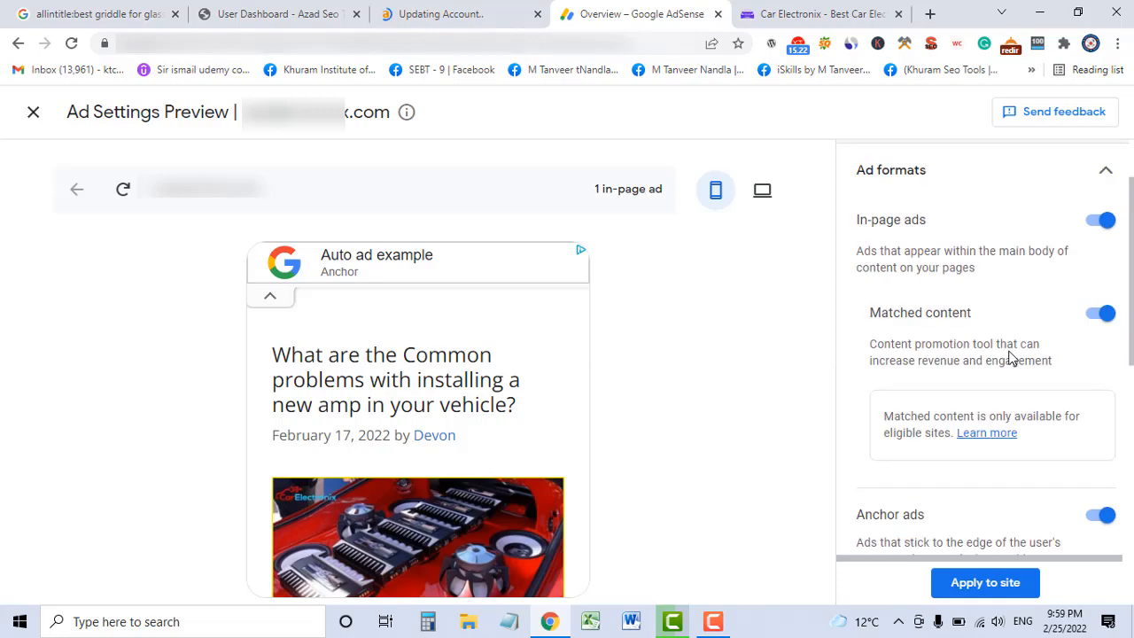
{"action": "scroll", "coordinate": [1010, 351], "scroll_direction": "down", "scroll_amount": 2}
{"action": "scroll", "coordinate": [1010, 354], "scroll_direction": "up", "scroll_amount": 3}
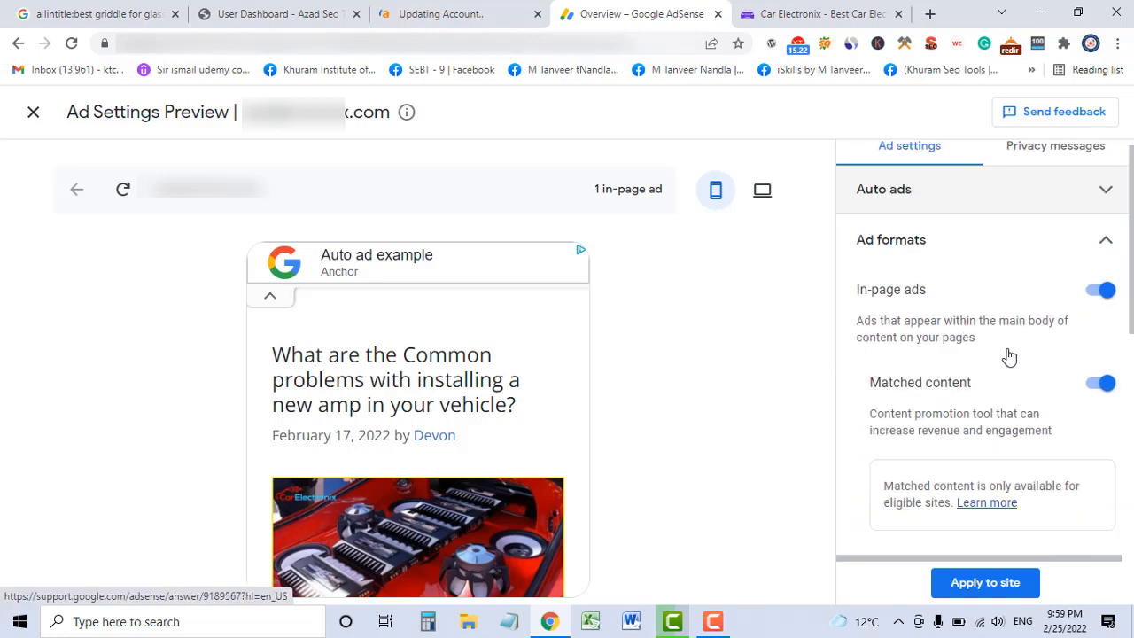
{"action": "left_click_drag", "start_coordinate": [858, 308], "coordinate": [926, 312]}
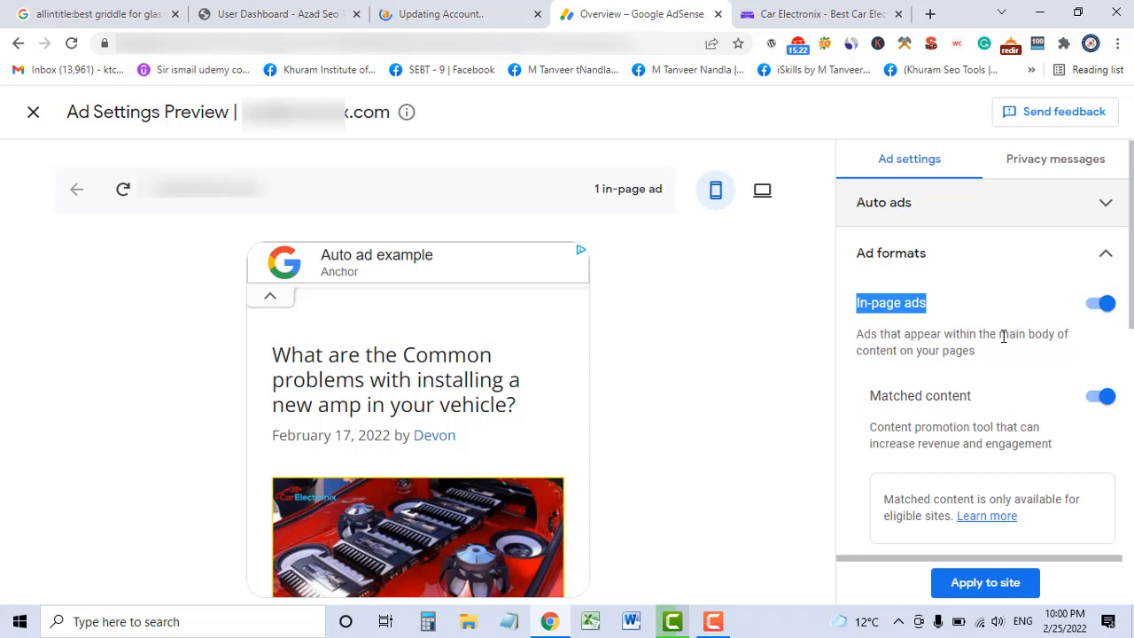
{"action": "left_click_drag", "start_coordinate": [1001, 335], "coordinate": [1046, 336]}
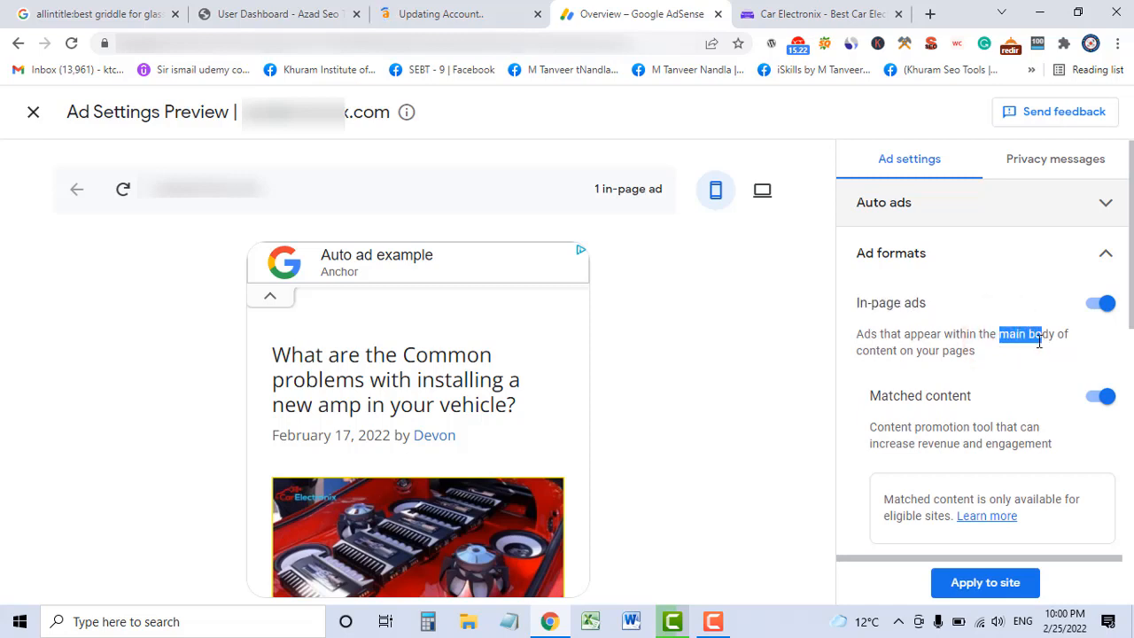
{"action": "left_click", "coordinate": [1000, 340]}
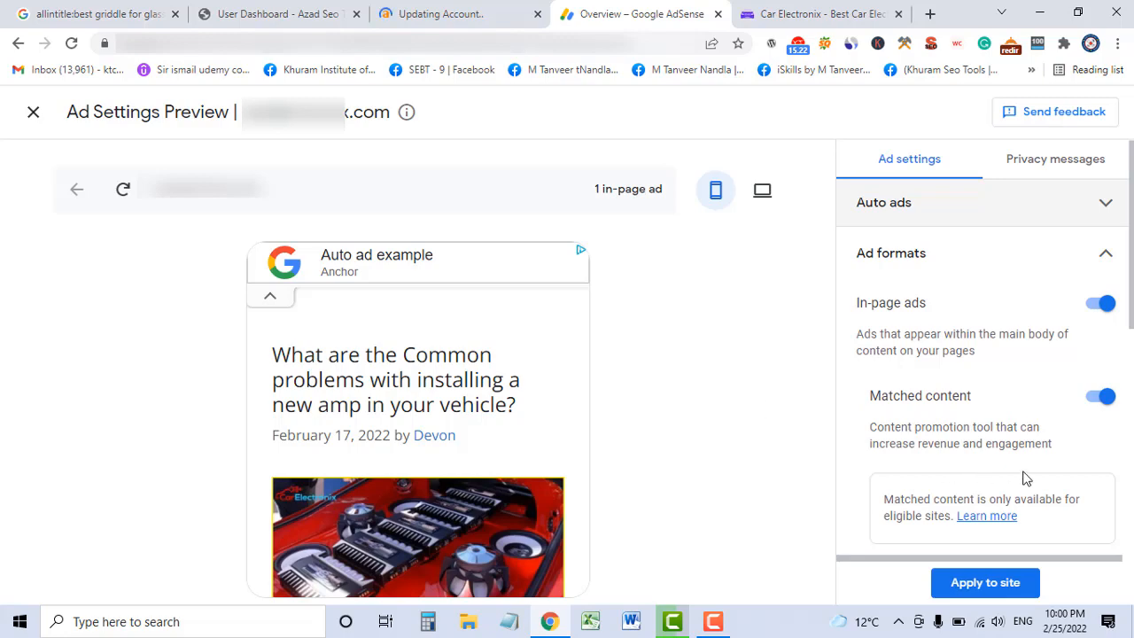
{"action": "scroll", "coordinate": [1026, 479], "scroll_direction": "down", "scroll_amount": 5}
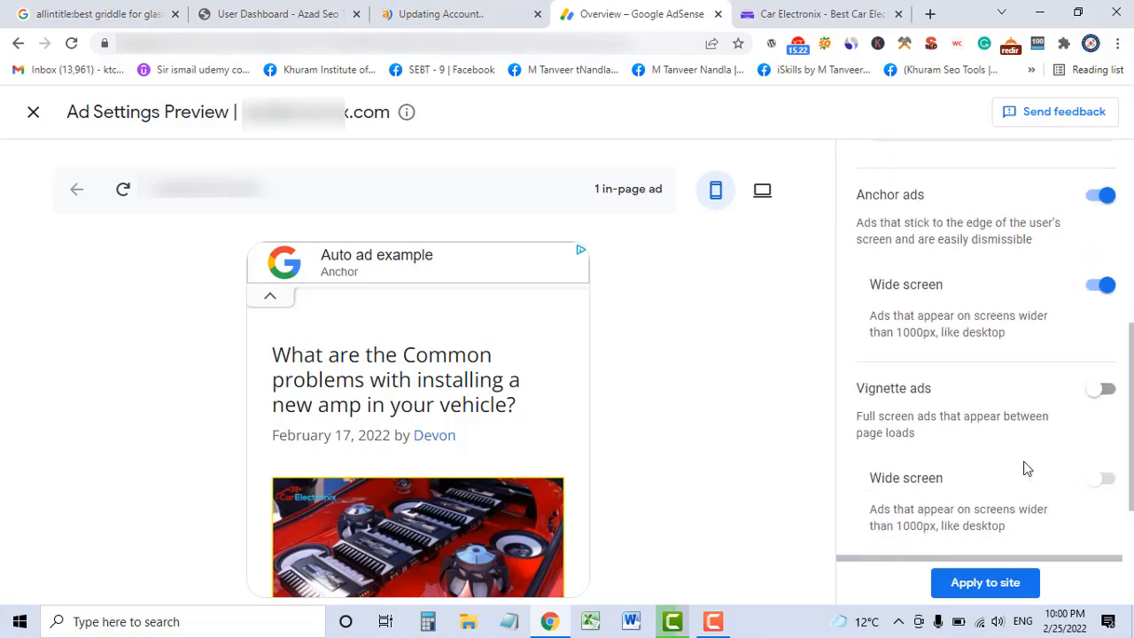
{"action": "scroll", "coordinate": [1024, 465], "scroll_direction": "down", "scroll_amount": 2}
Expand Ad load, note the 1 in-page ad count, and switch the preview to desktop.
{"action": "left_click", "coordinate": [1095, 483]}
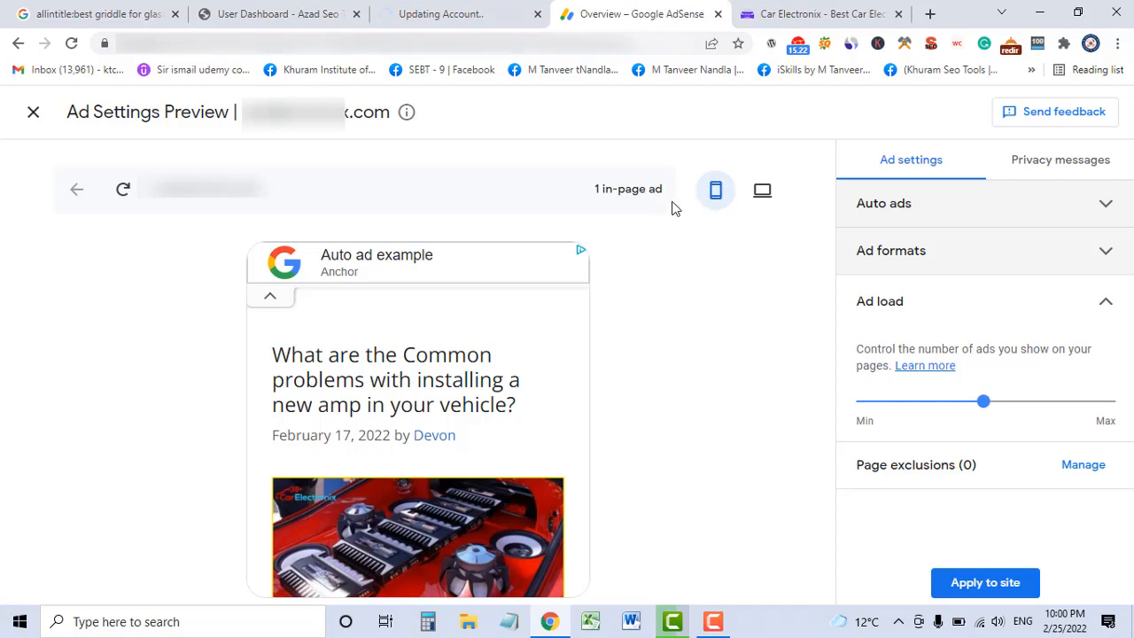
{"action": "triple_click", "coordinate": [595, 190]}
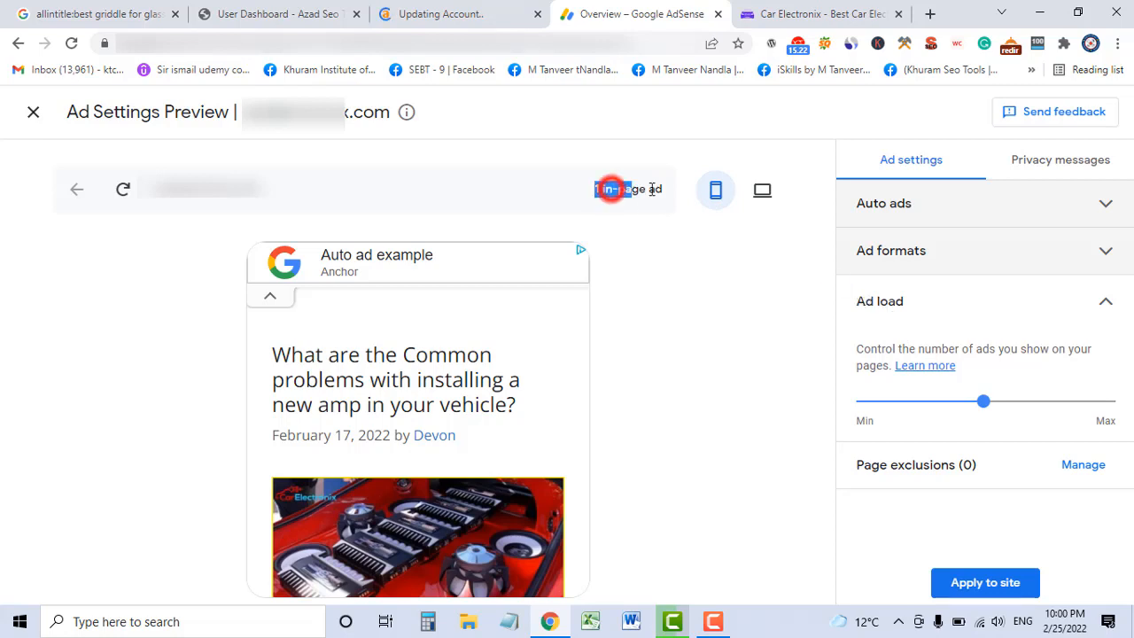
{"action": "left_click", "coordinate": [761, 190]}
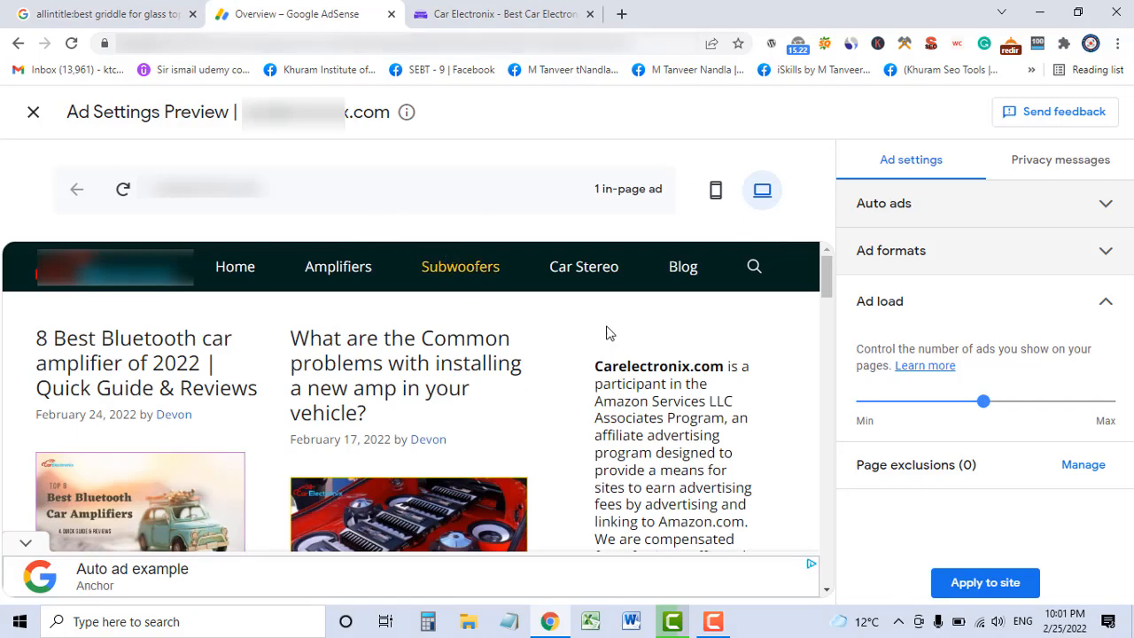
{"action": "scroll", "coordinate": [673, 329], "scroll_direction": "down", "scroll_amount": 4}
{"action": "scroll", "coordinate": [675, 327], "scroll_direction": "down", "scroll_amount": 5}
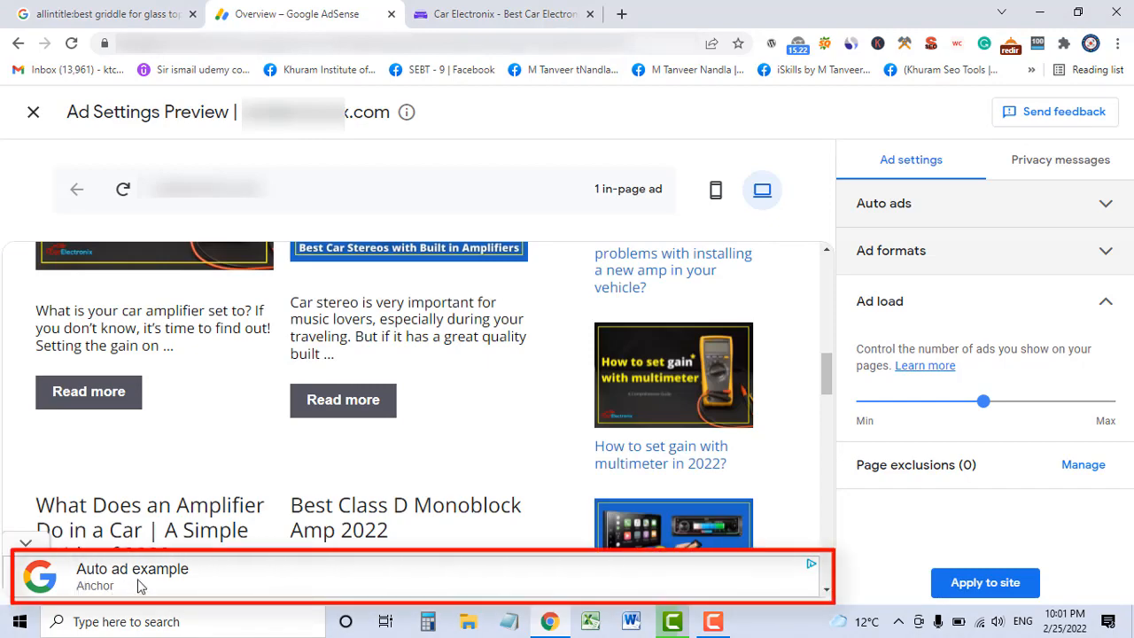
{"action": "scroll", "coordinate": [613, 446], "scroll_direction": "down", "scroll_amount": 4}
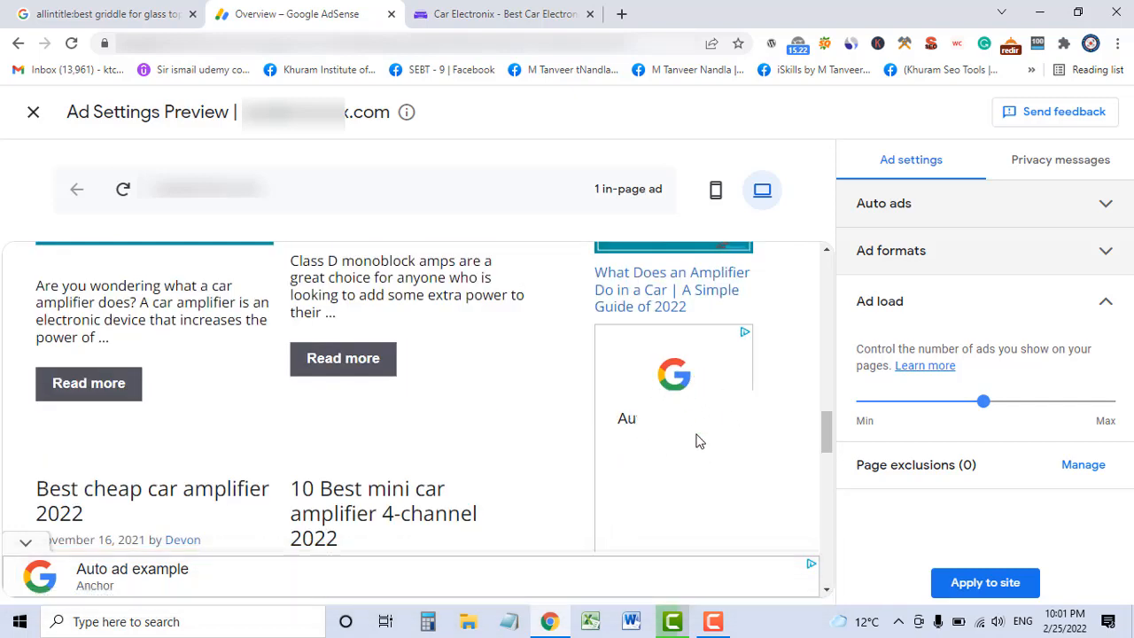
{"action": "scroll", "coordinate": [773, 388], "scroll_direction": "down", "scroll_amount": 1}
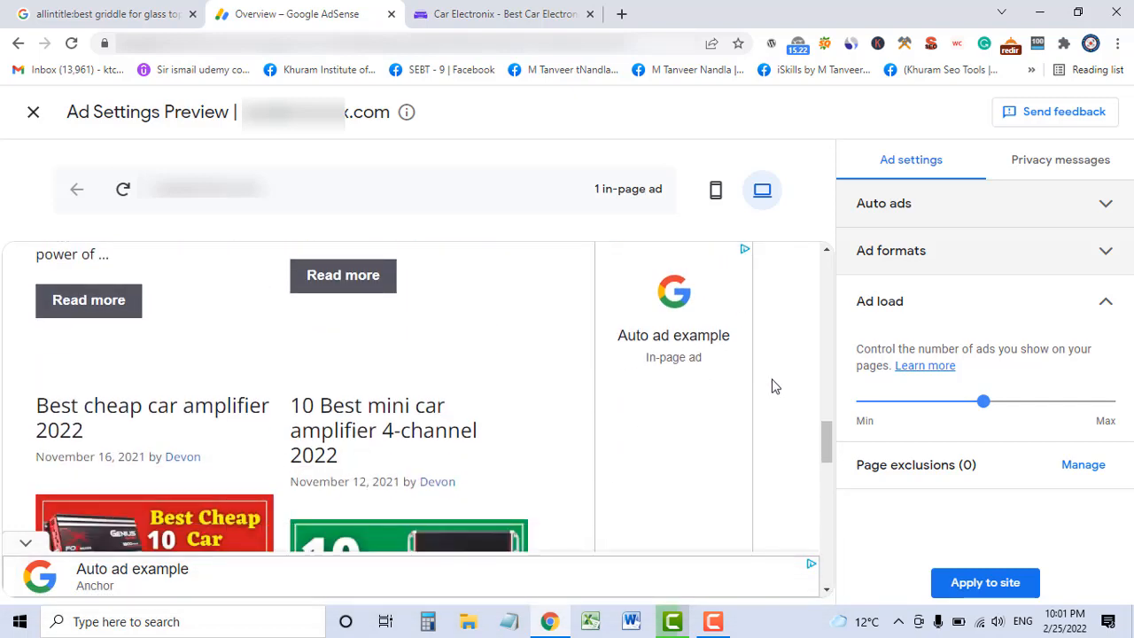
{"action": "left_click_drag", "start_coordinate": [643, 359], "coordinate": [698, 361]}
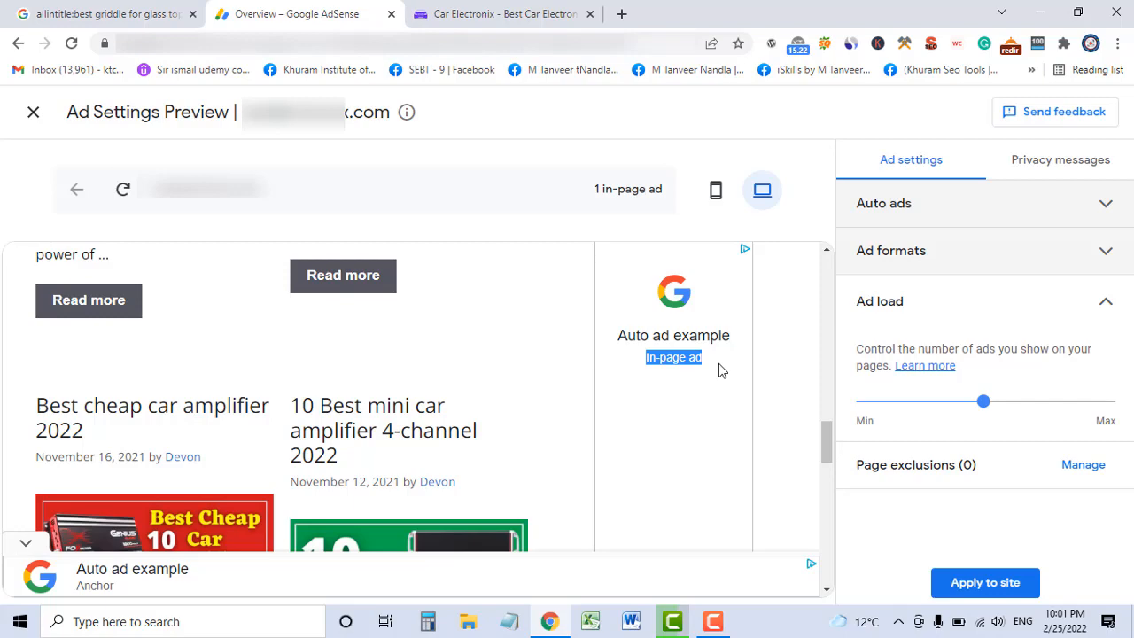
{"action": "triple_click", "coordinate": [594, 193]}
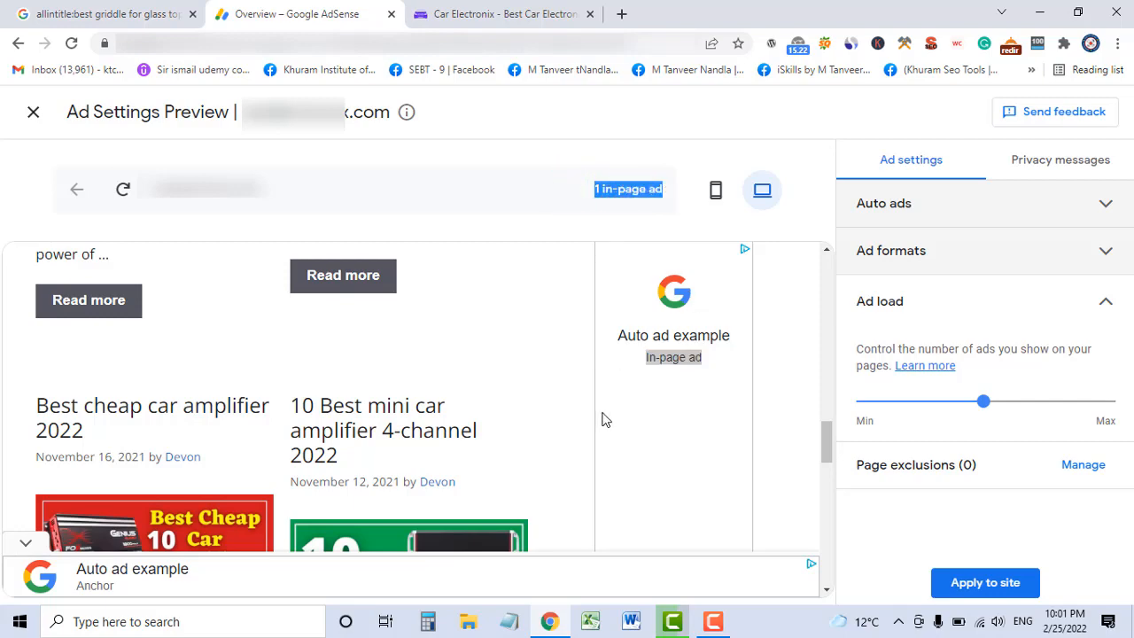
{"action": "scroll", "coordinate": [602, 420], "scroll_direction": "up", "scroll_amount": 10}
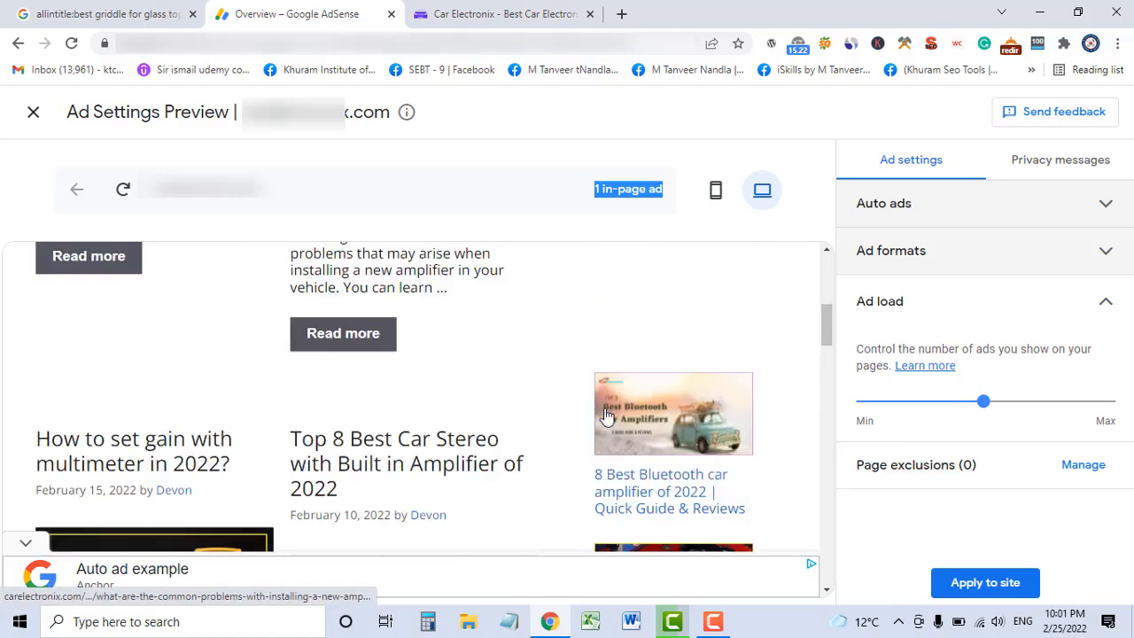
{"action": "scroll", "coordinate": [606, 416], "scroll_direction": "up", "scroll_amount": 3}
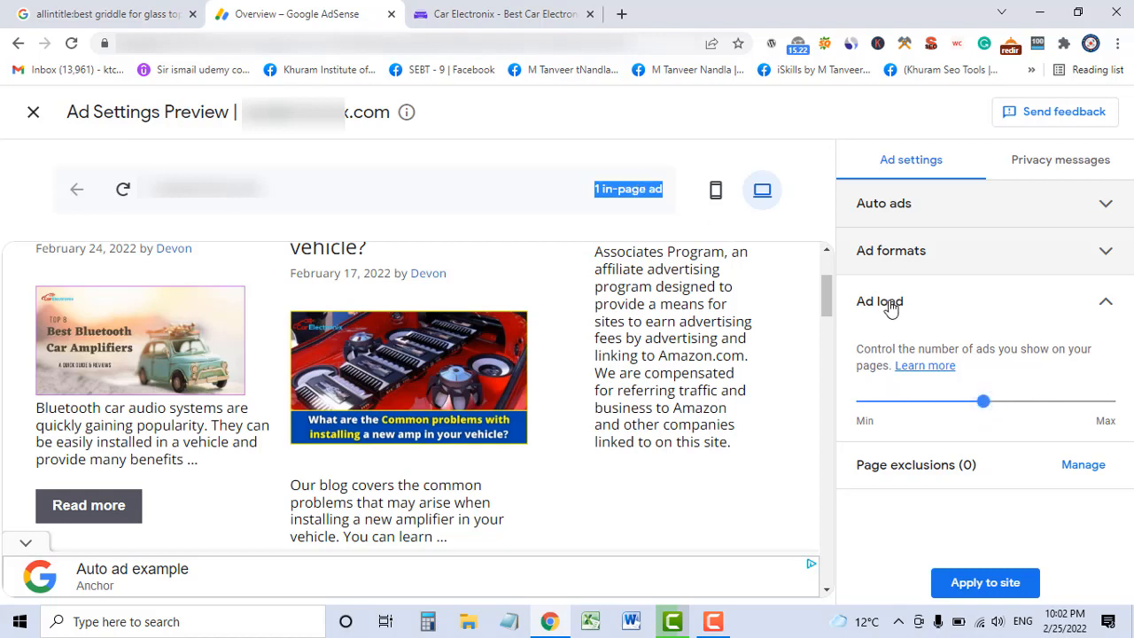
Turn Vignette ads back on, including Wide screen, and apply the Auto ads settings to the site.
{"action": "left_click", "coordinate": [1095, 259]}
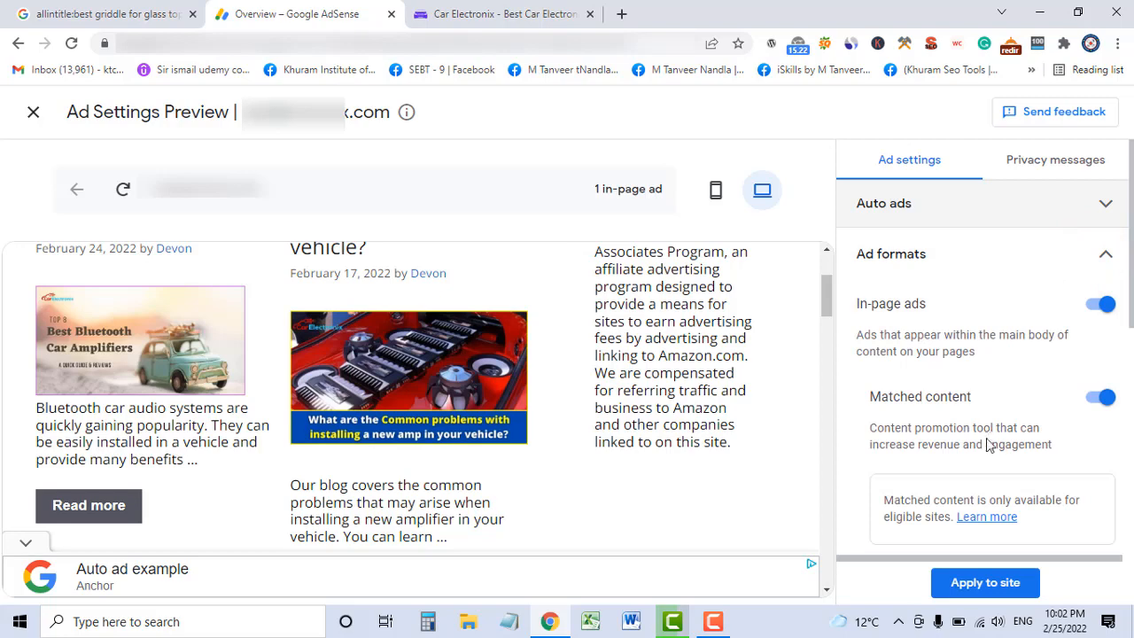
{"action": "scroll", "coordinate": [988, 443], "scroll_direction": "down", "scroll_amount": 5}
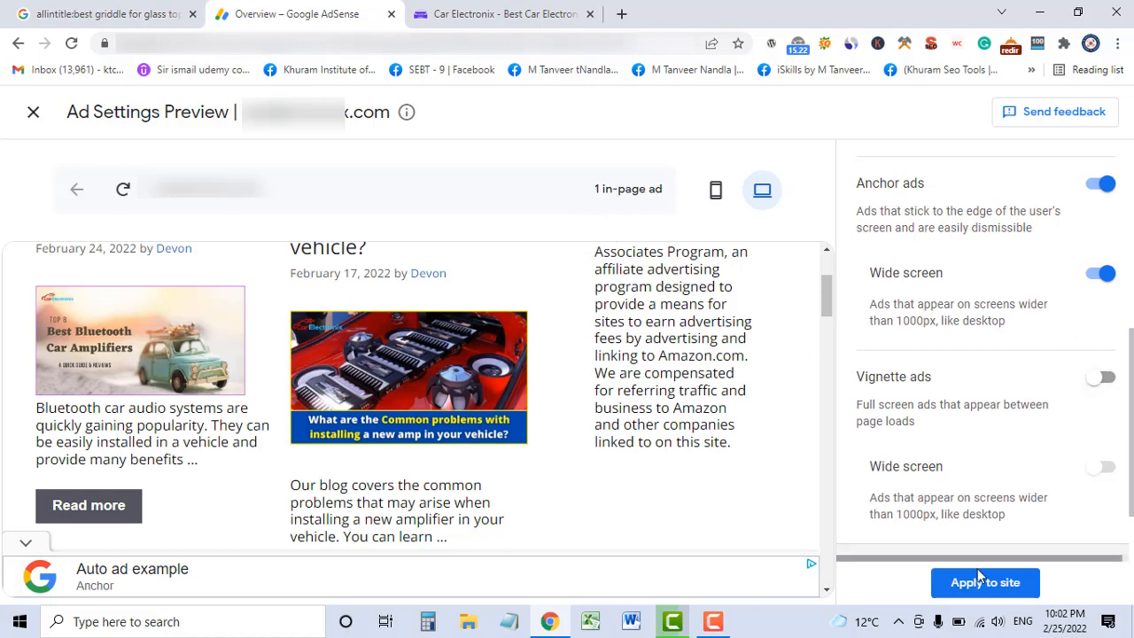
{"action": "left_click", "coordinate": [1108, 378]}
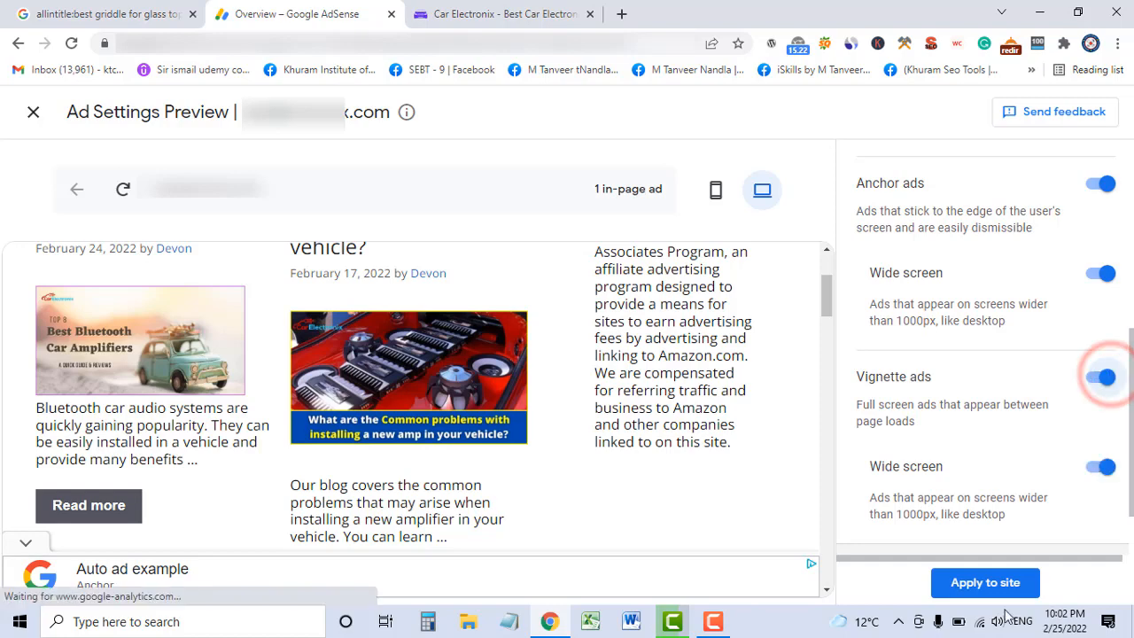
{"action": "left_click", "coordinate": [987, 582]}
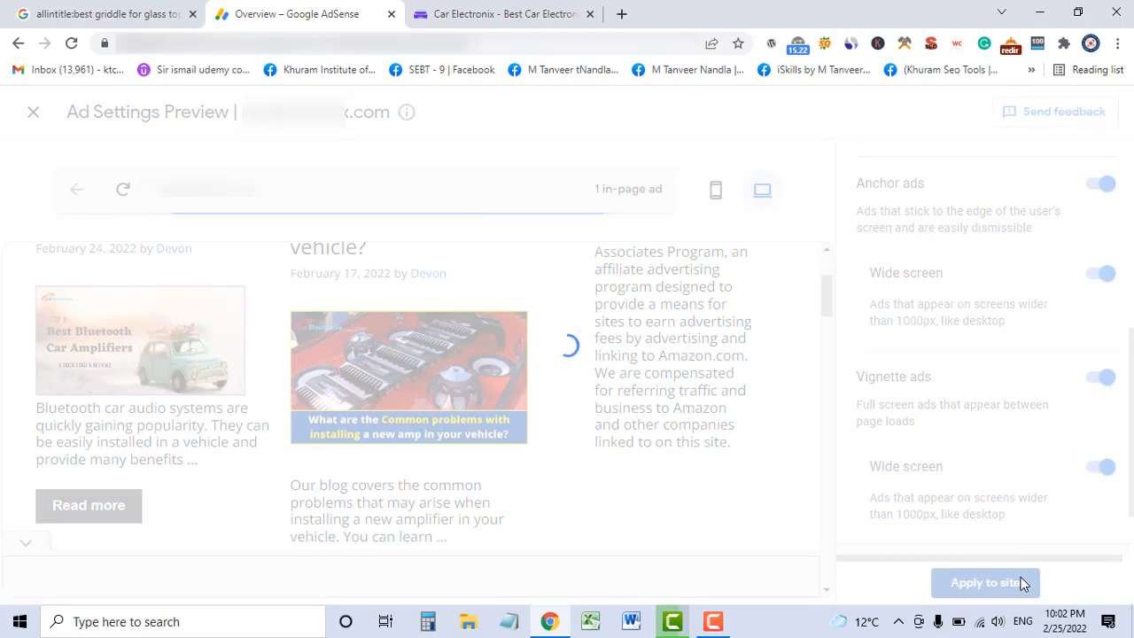
{"action": "scroll", "coordinate": [1022, 584], "scroll_direction": "down", "scroll_amount": 2}
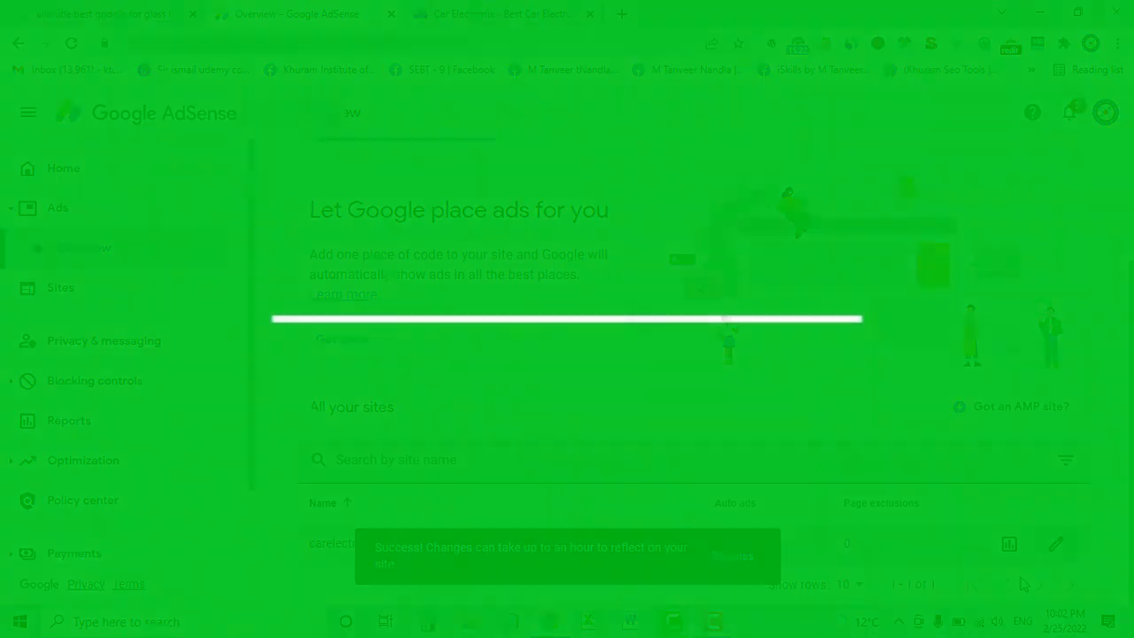